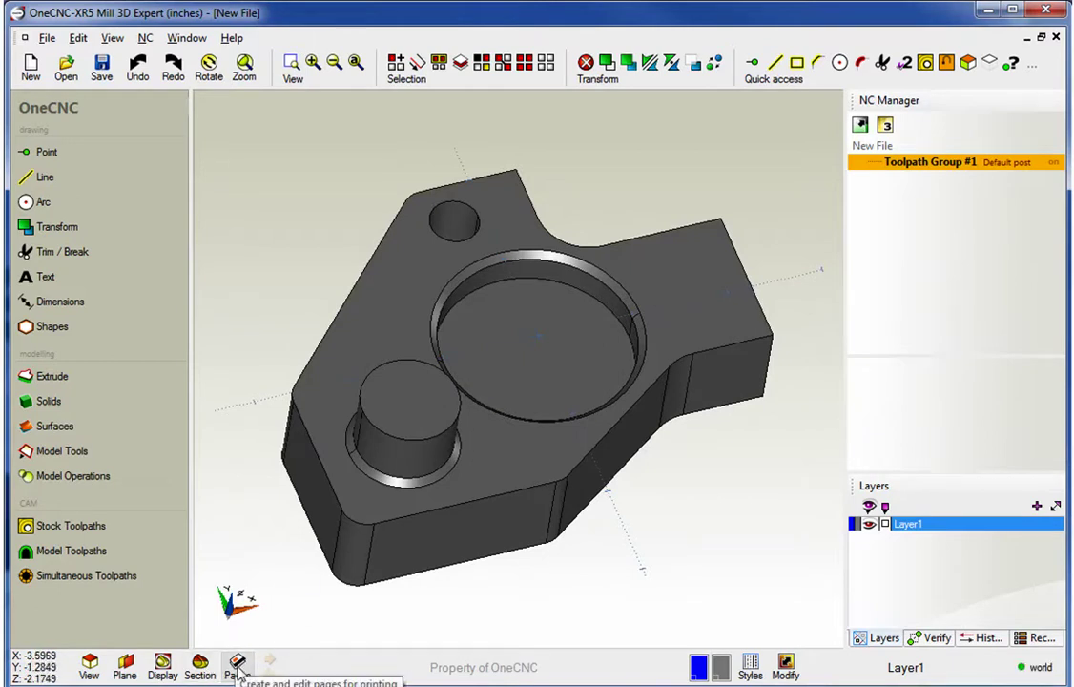
# - Start a new drawing page and preview the A2, A3, A4 Landscape and A4 Portrait templates
pyautogui.moveTo(391, 566); pyautogui.dragTo(496, 463, button='middle')
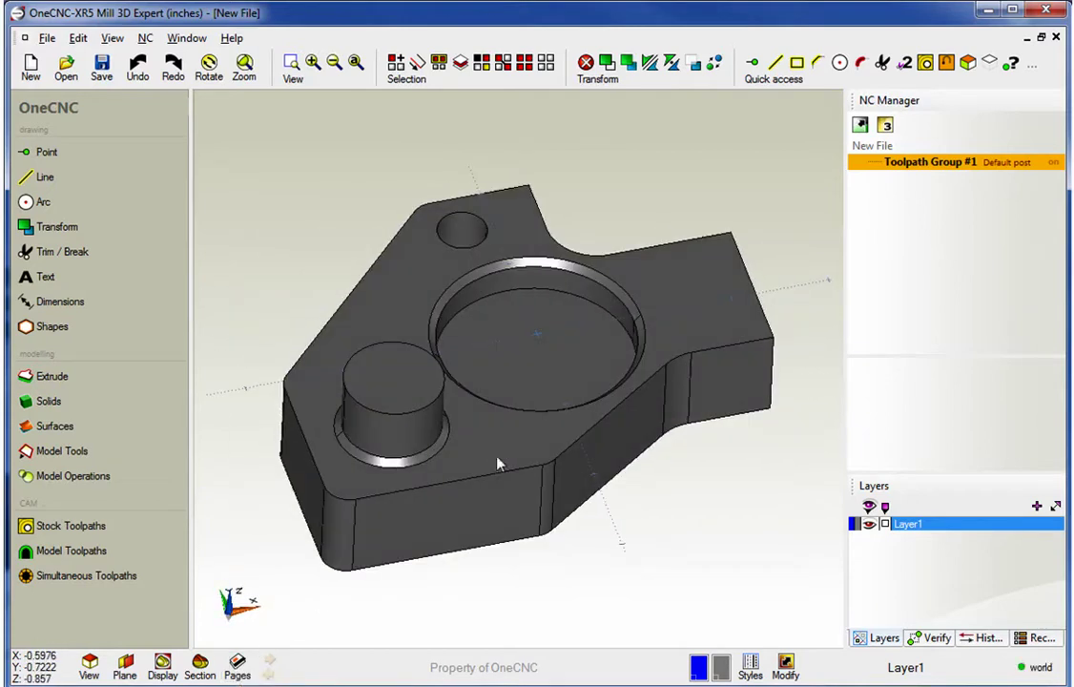
pyautogui.click(238, 666)
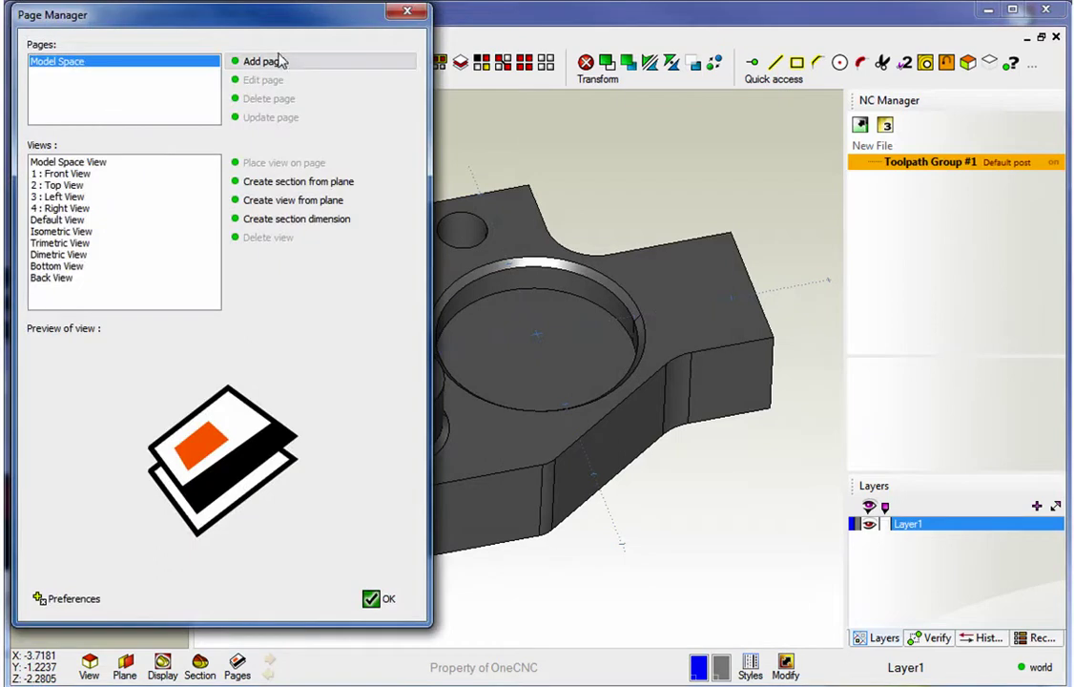
pyautogui.click(265, 63)
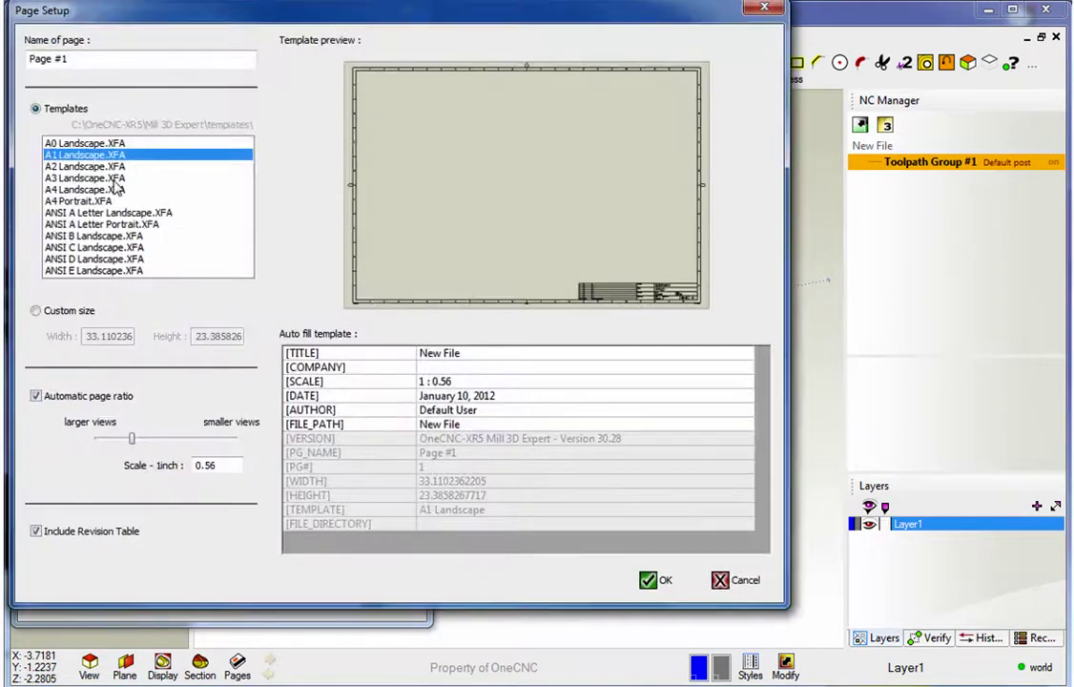
pyautogui.click(84, 166)
pyautogui.click(82, 178)
pyautogui.click(82, 189)
pyautogui.click(84, 202)
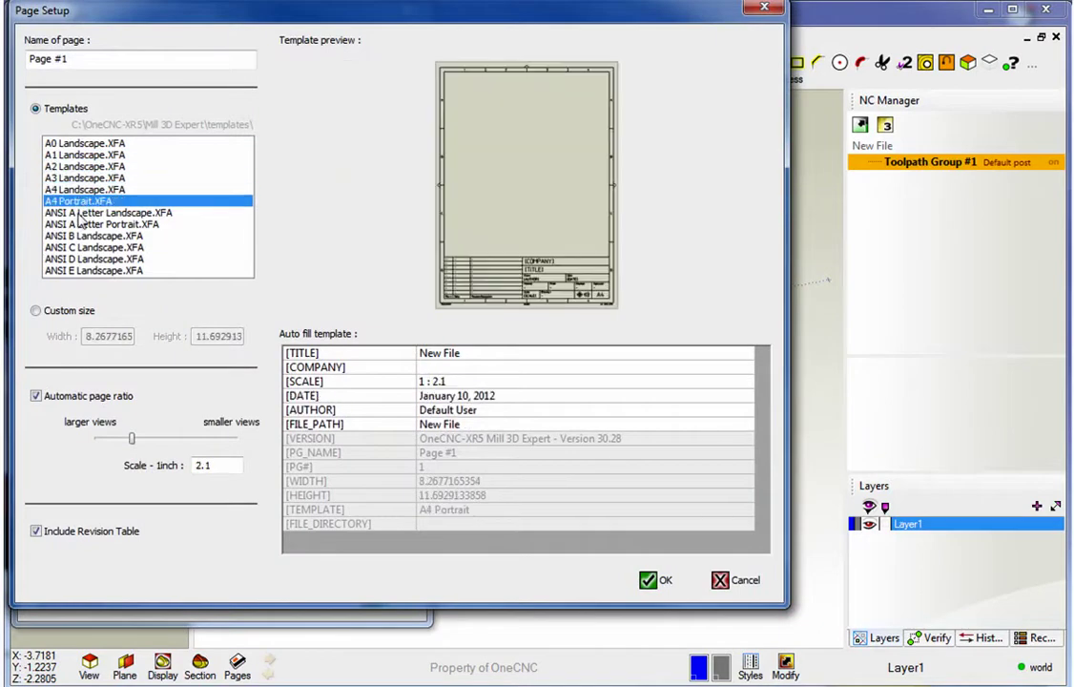
# - Choose the A1 Landscape.XFA template and confirm to create Page #1
pyautogui.click(36, 312)
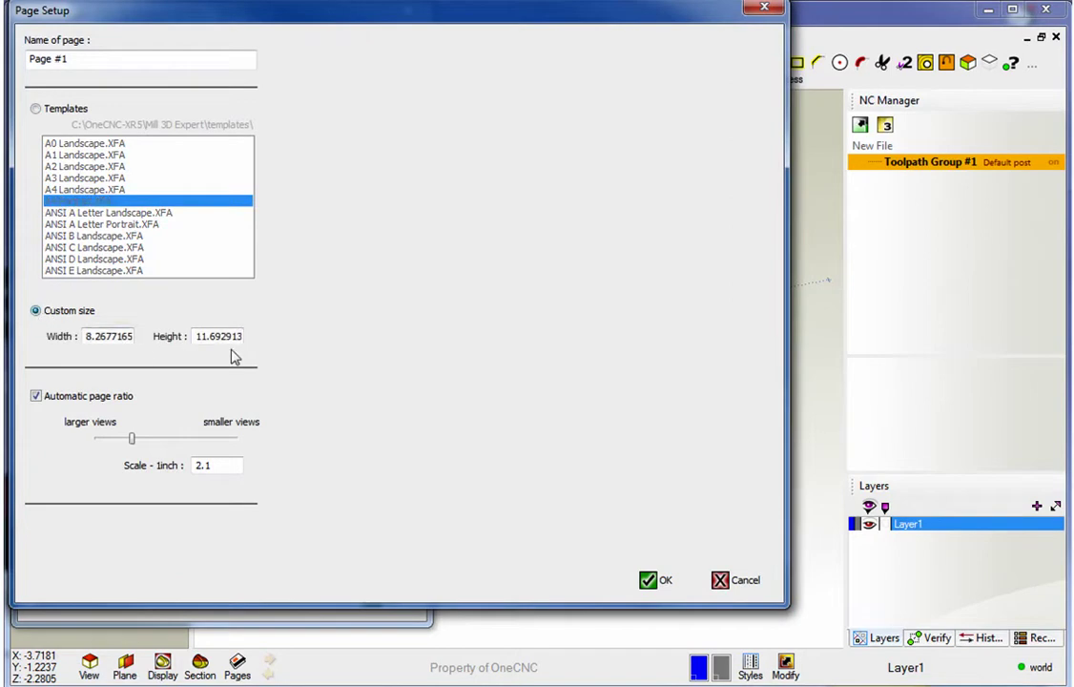
pyautogui.click(37, 110)
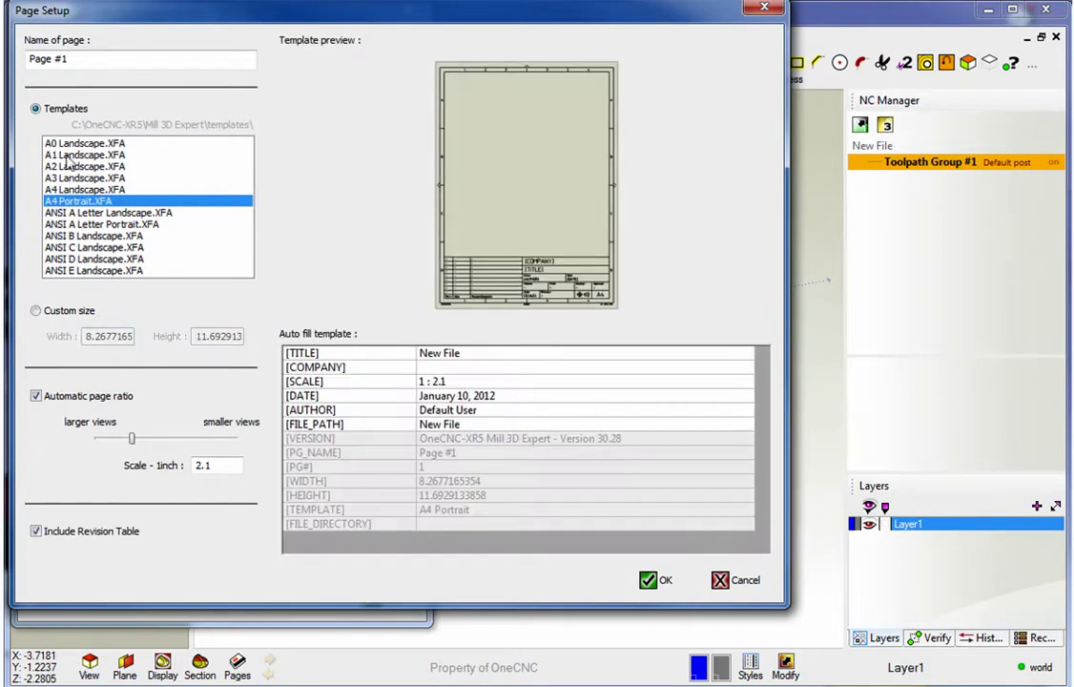
pyautogui.click(76, 155)
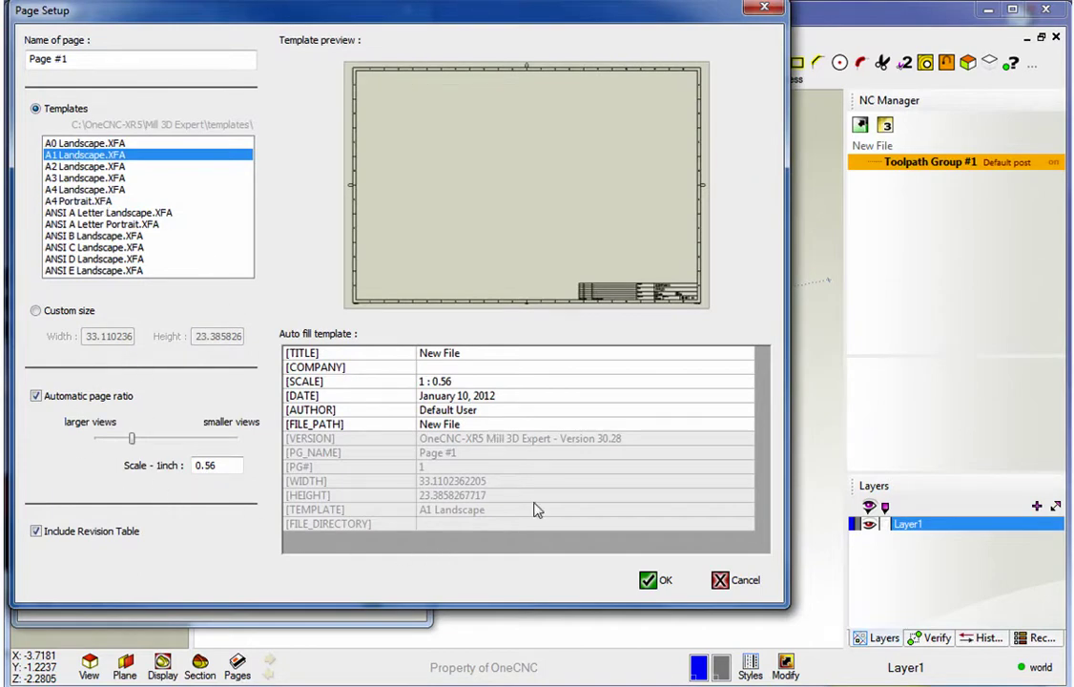
pyautogui.press('Return')
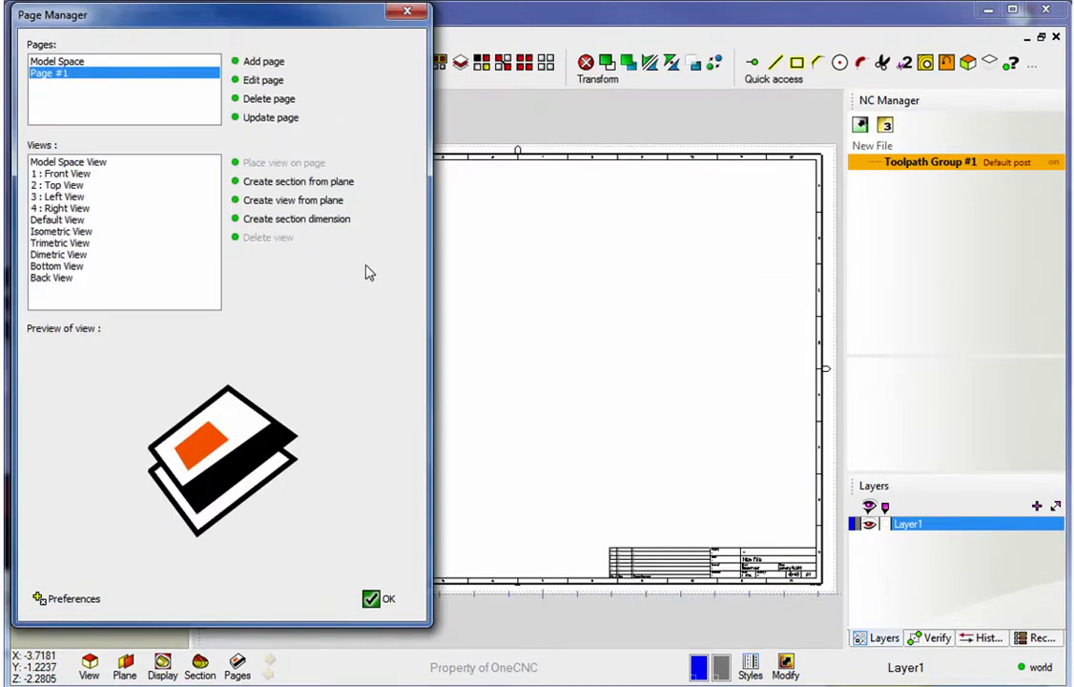
# - Place the top view at upper left, the front view below it, and the isometric view at upper right
pyautogui.click(67, 186)
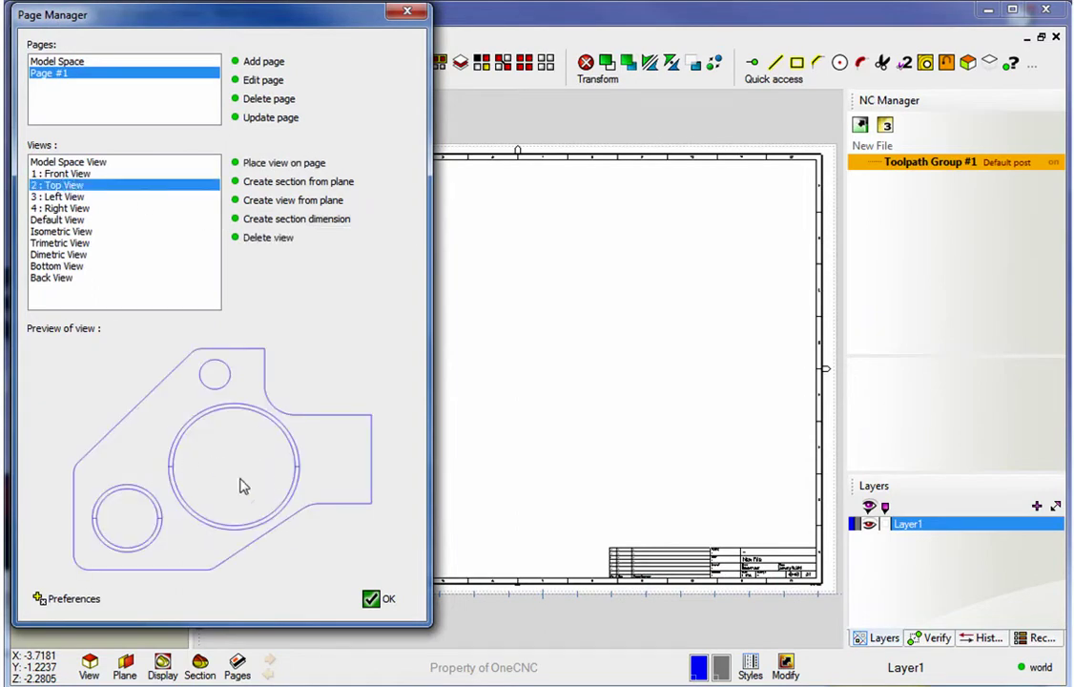
pyautogui.click(281, 163)
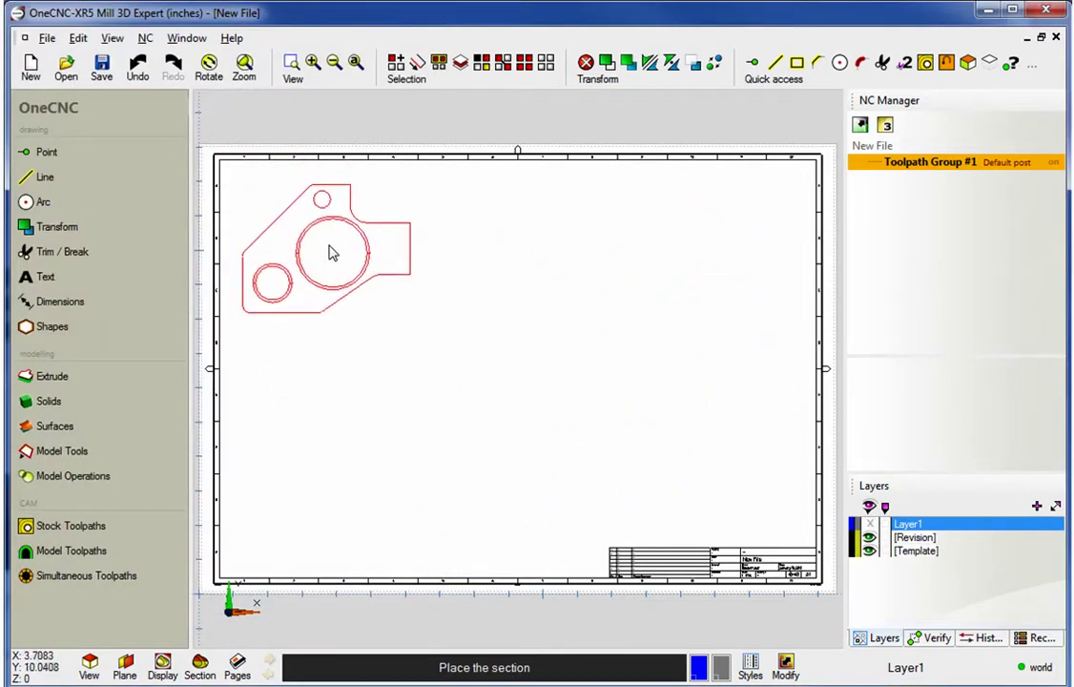
pyautogui.click(348, 264)
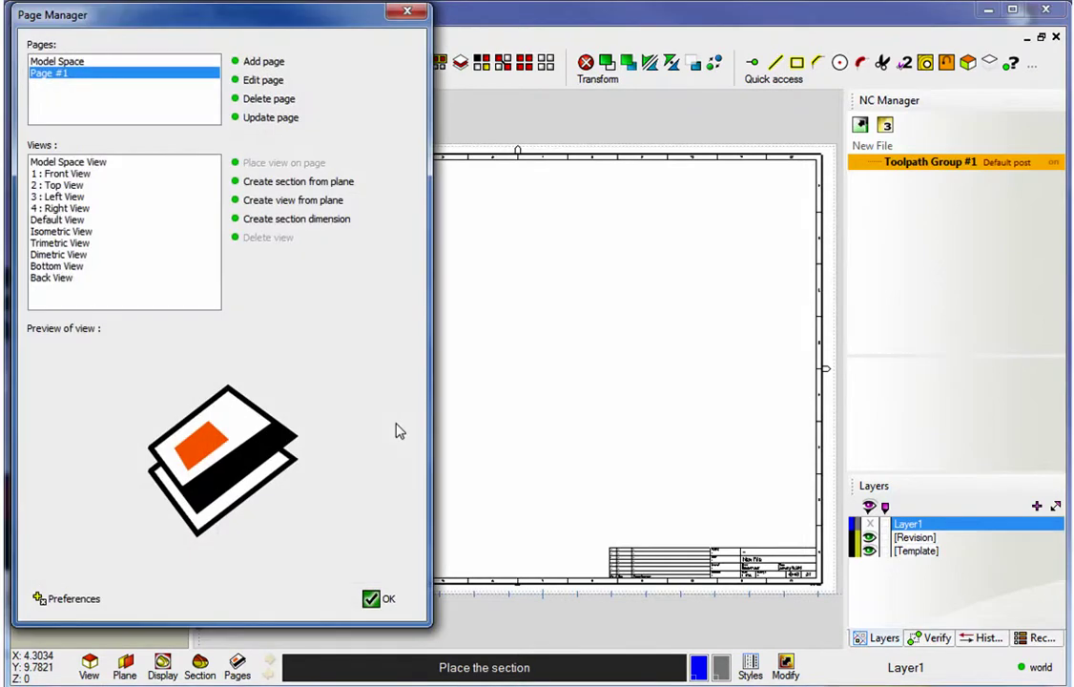
pyautogui.click(67, 174)
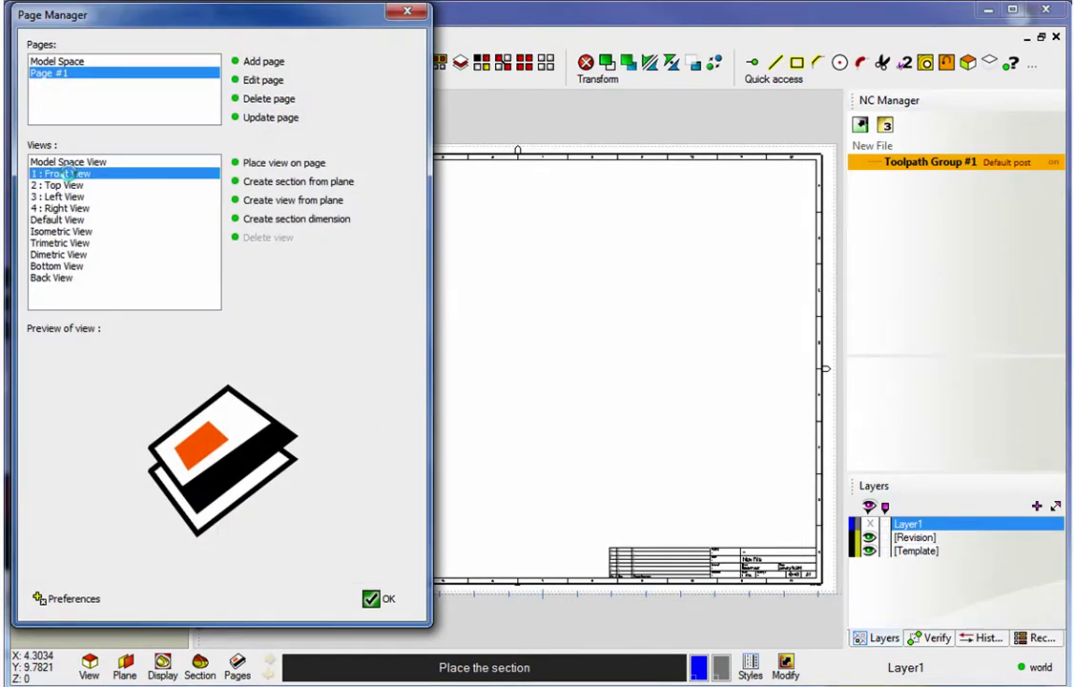
pyautogui.click(284, 163)
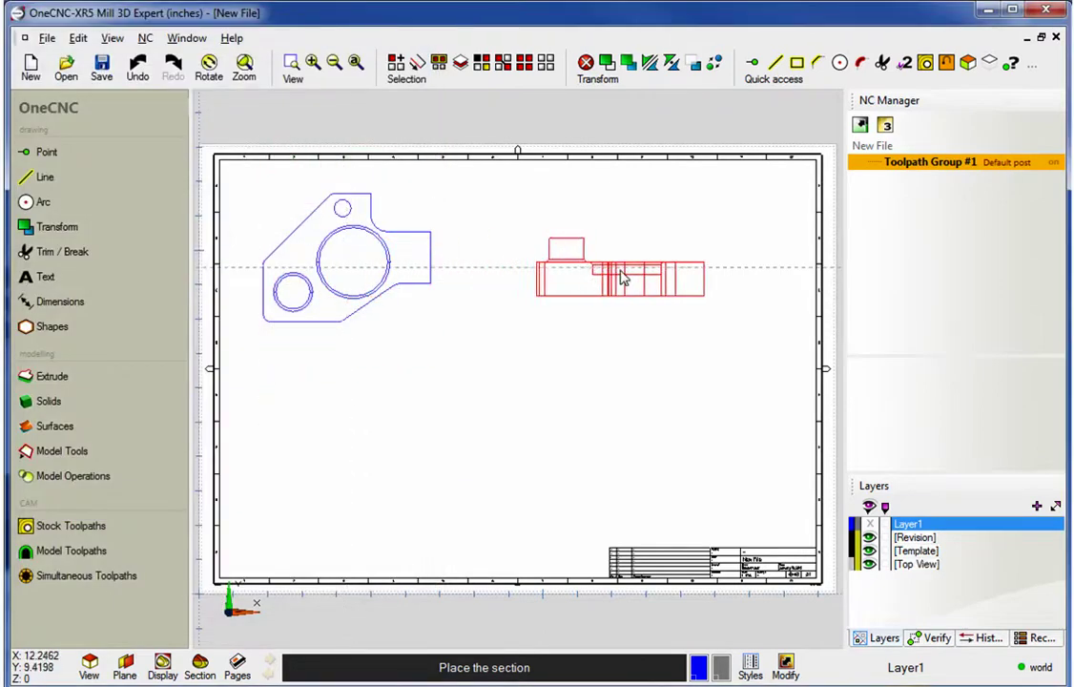
pyautogui.click(348, 422)
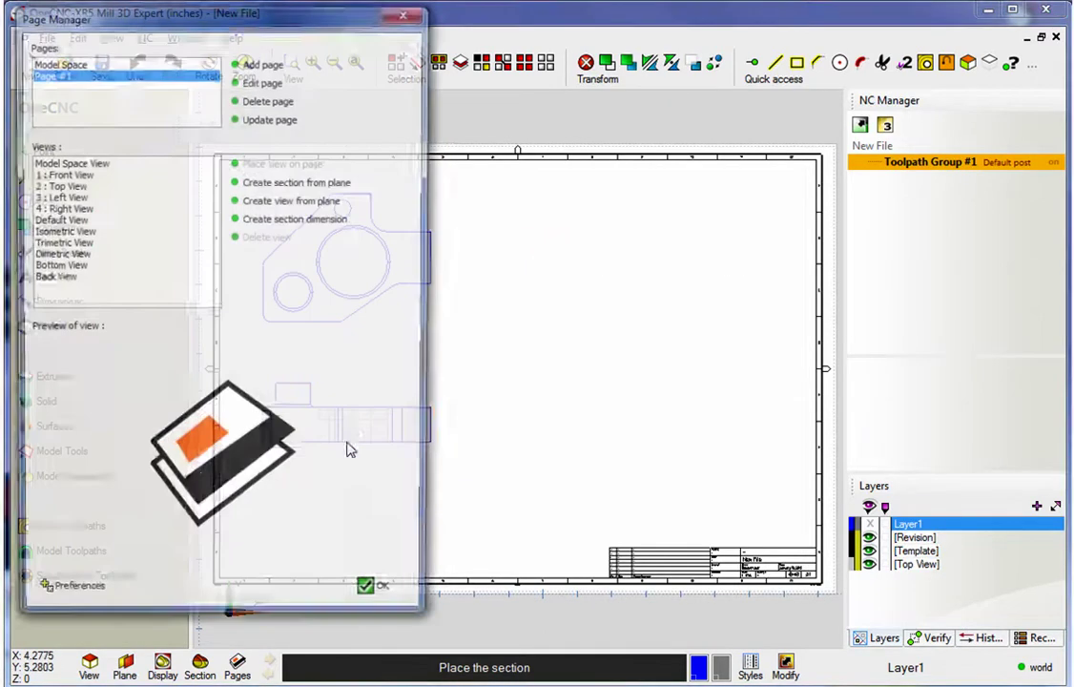
pyautogui.click(59, 232)
pyautogui.click(250, 163)
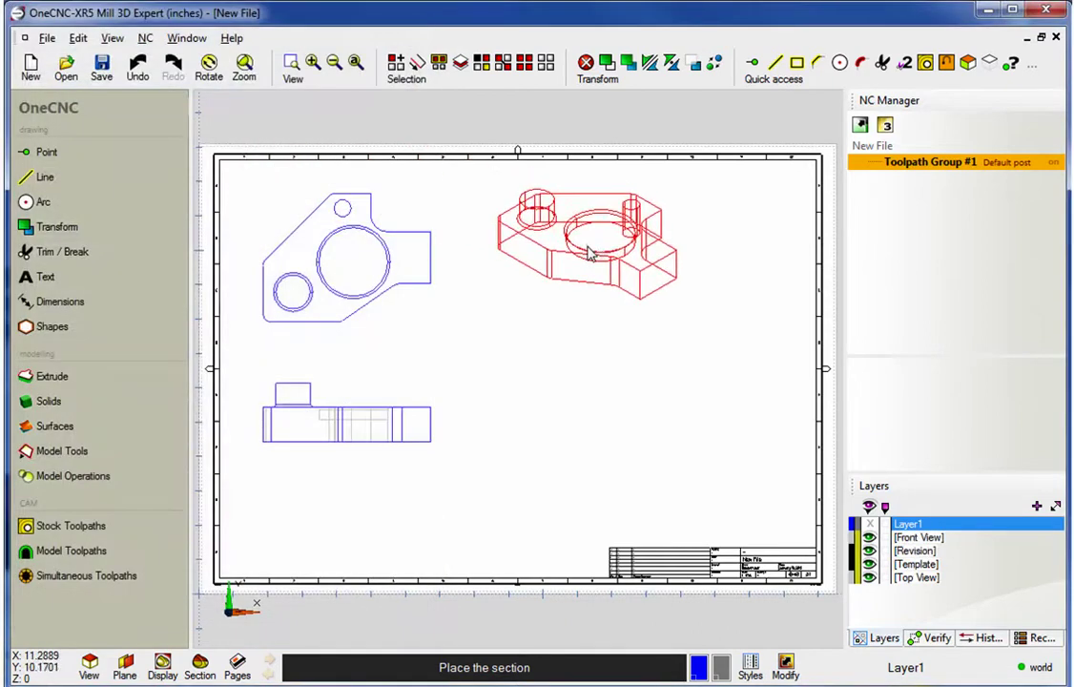
pyautogui.click(582, 267)
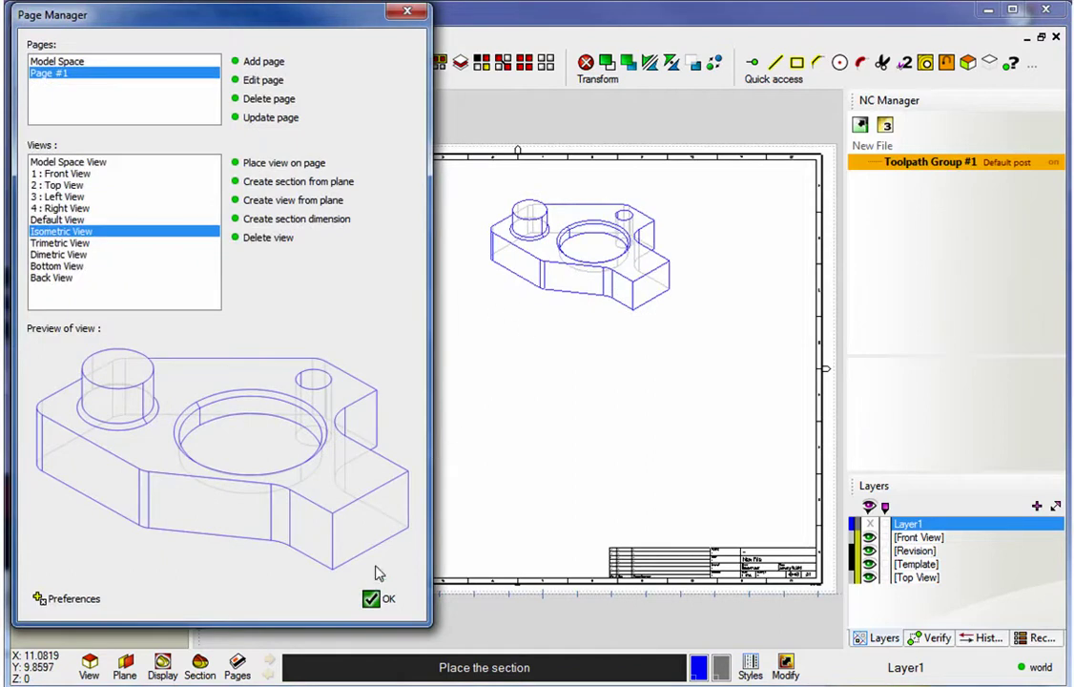
# - Dimension the front view with a vertical height of 1 and a horizontal width of 4.875
pyautogui.click(373, 601)
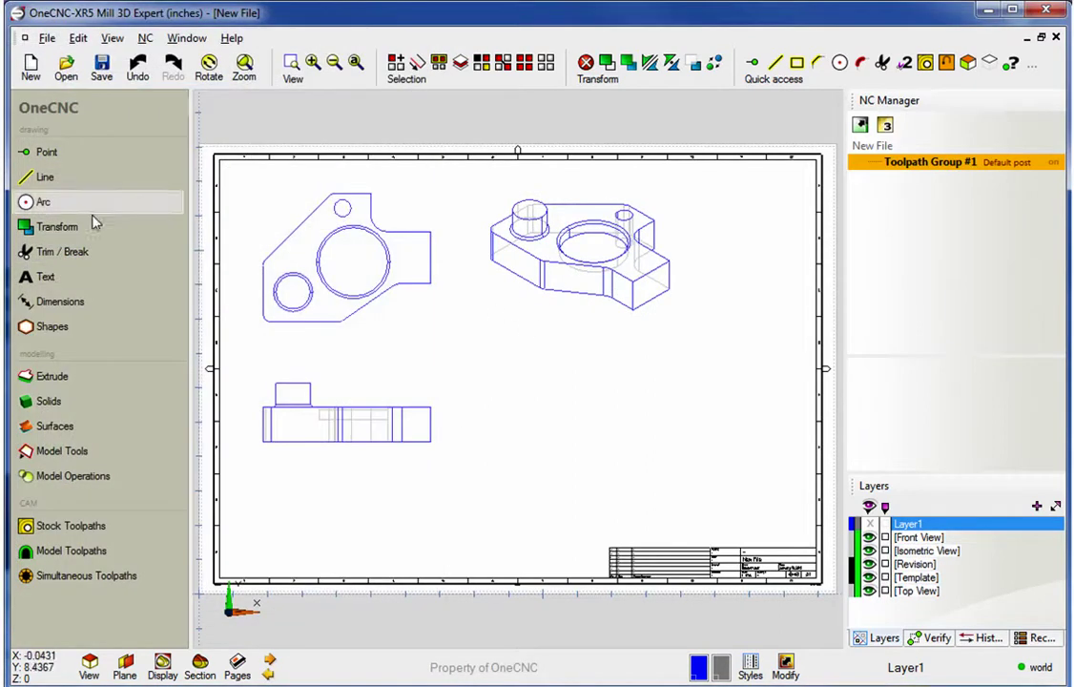
pyautogui.click(60, 301)
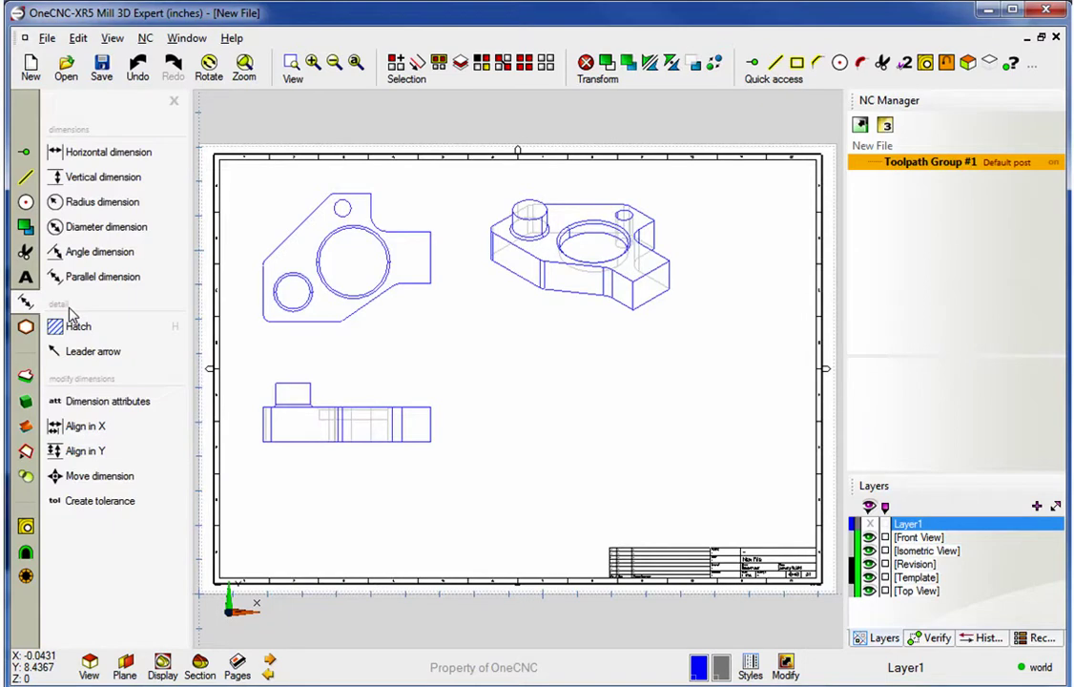
pyautogui.click(89, 178)
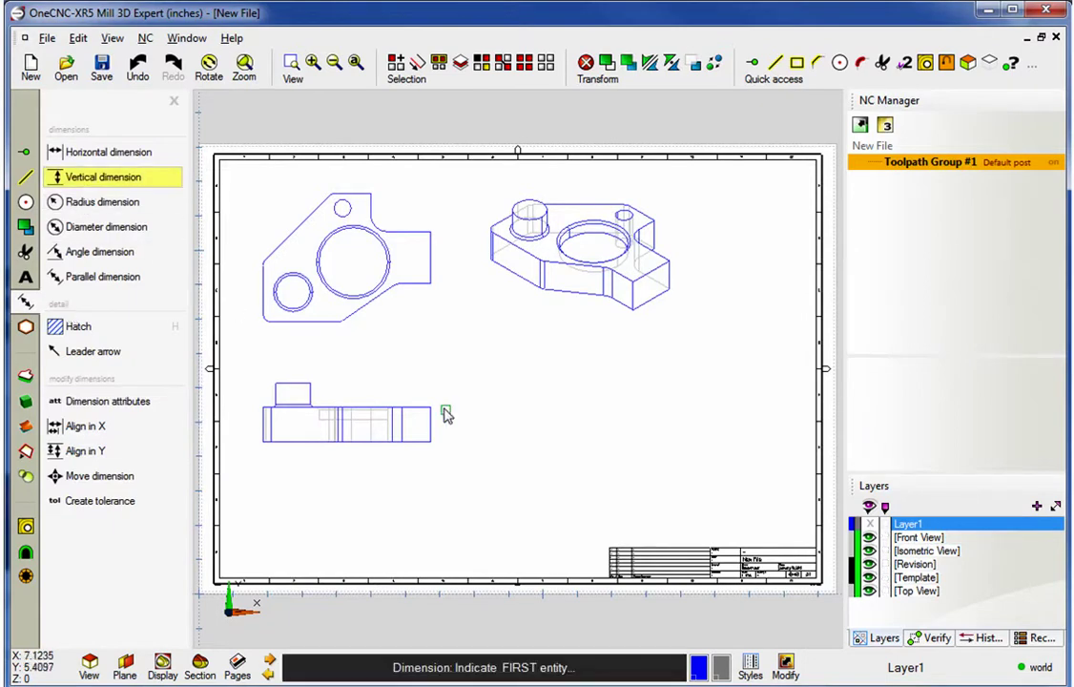
pyautogui.click(431, 410)
pyautogui.click(433, 445)
pyautogui.click(451, 432)
pyautogui.click(73, 153)
pyautogui.click(265, 444)
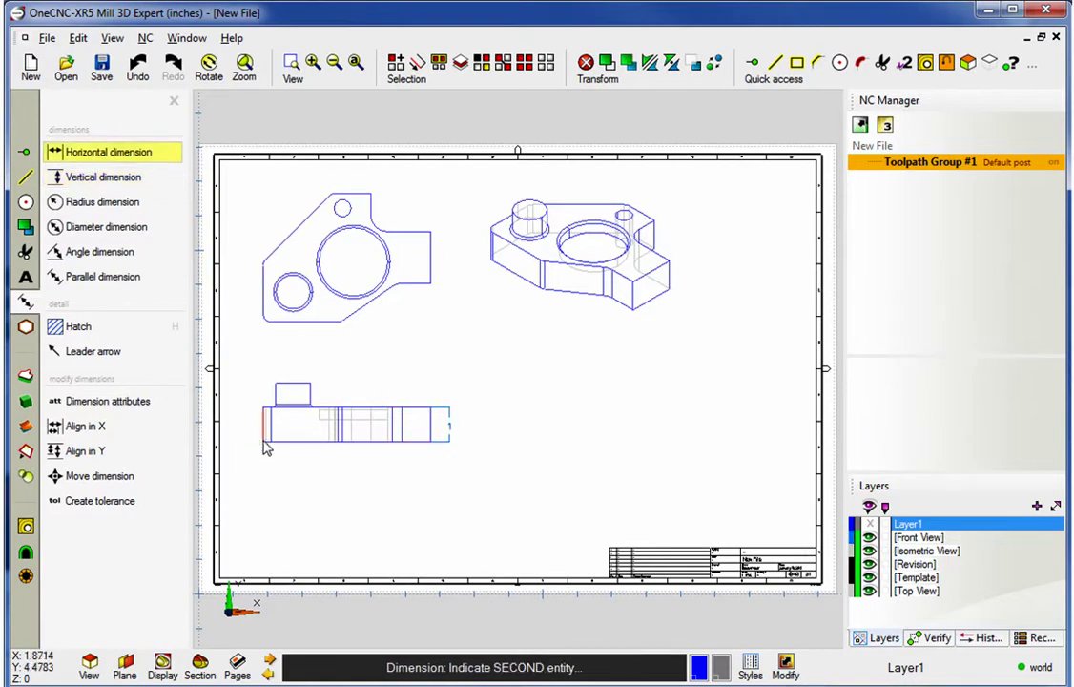
pyautogui.click(431, 443)
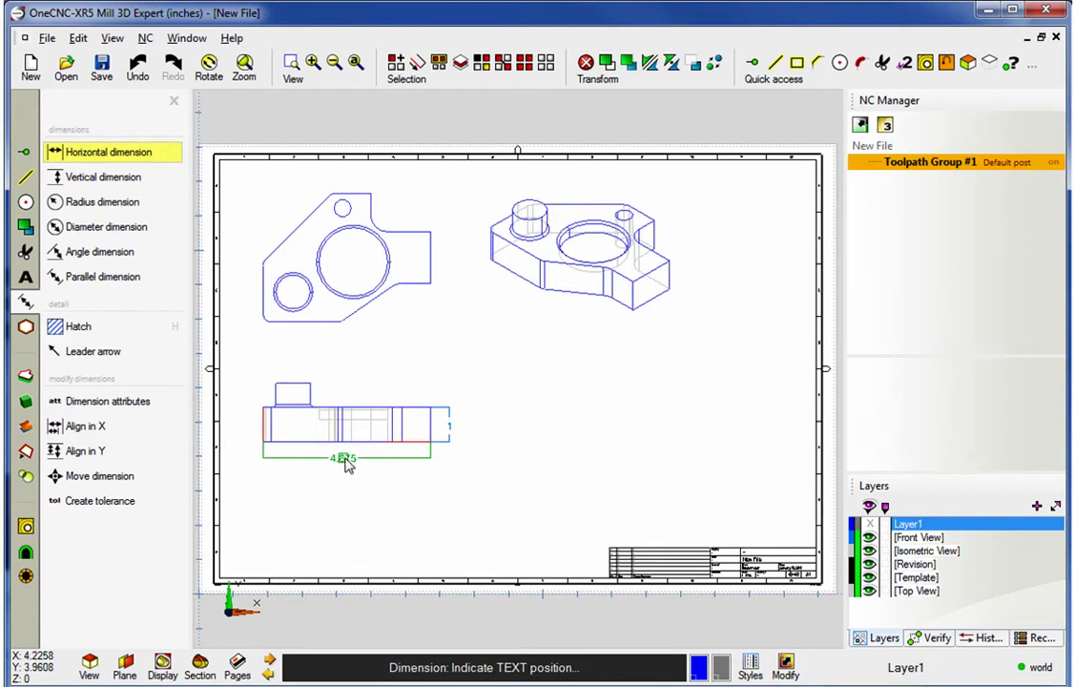
pyautogui.click(347, 458)
# - Add a ⌀2 diameter dimension to the large circle in the top view
pyautogui.click(100, 228)
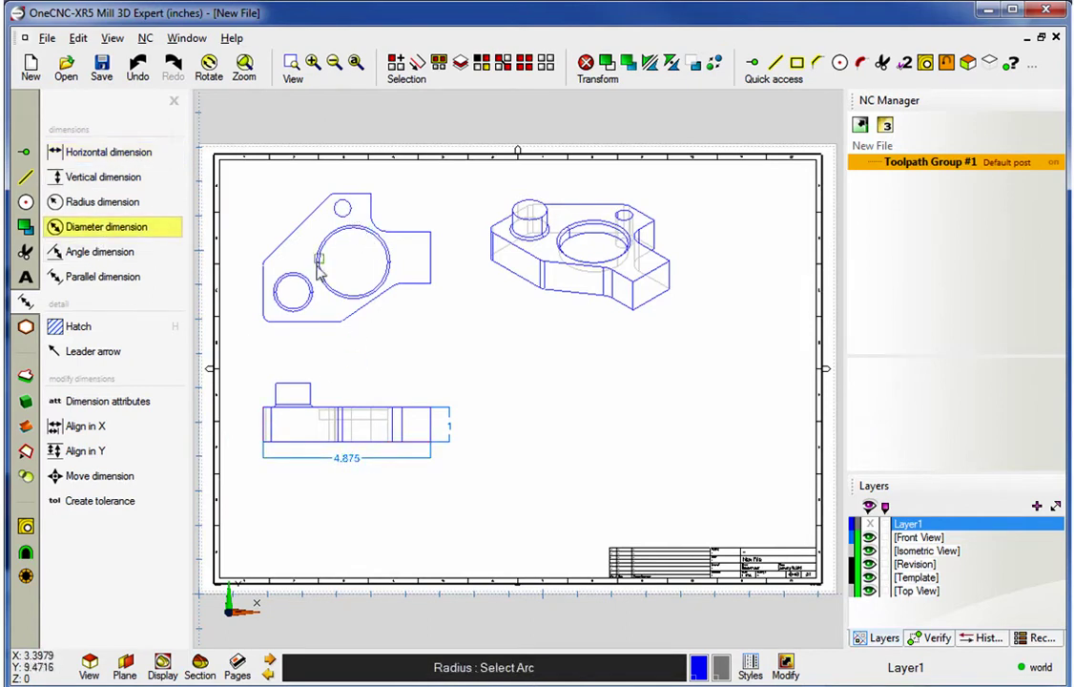
pyautogui.click(347, 297)
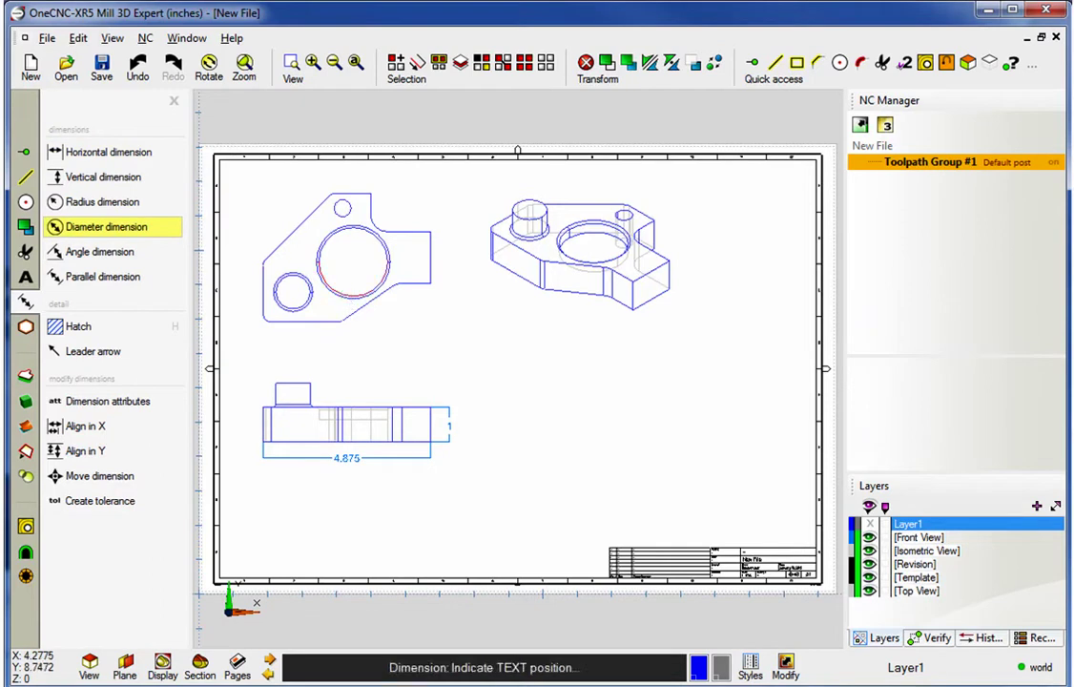
pyautogui.click(406, 342)
pyautogui.press('Escape')
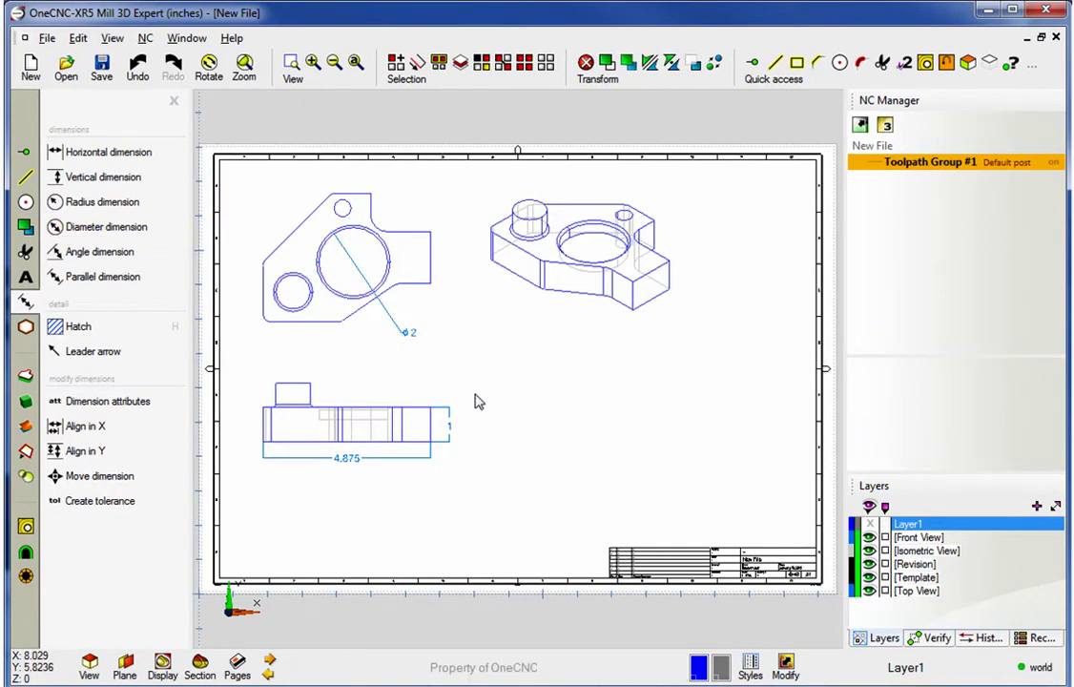
# - Toggle between the drawing page and the shaded 3-D model, then orbit the part
pyautogui.click(268, 674)
pyautogui.click(271, 666)
pyautogui.click(271, 666)
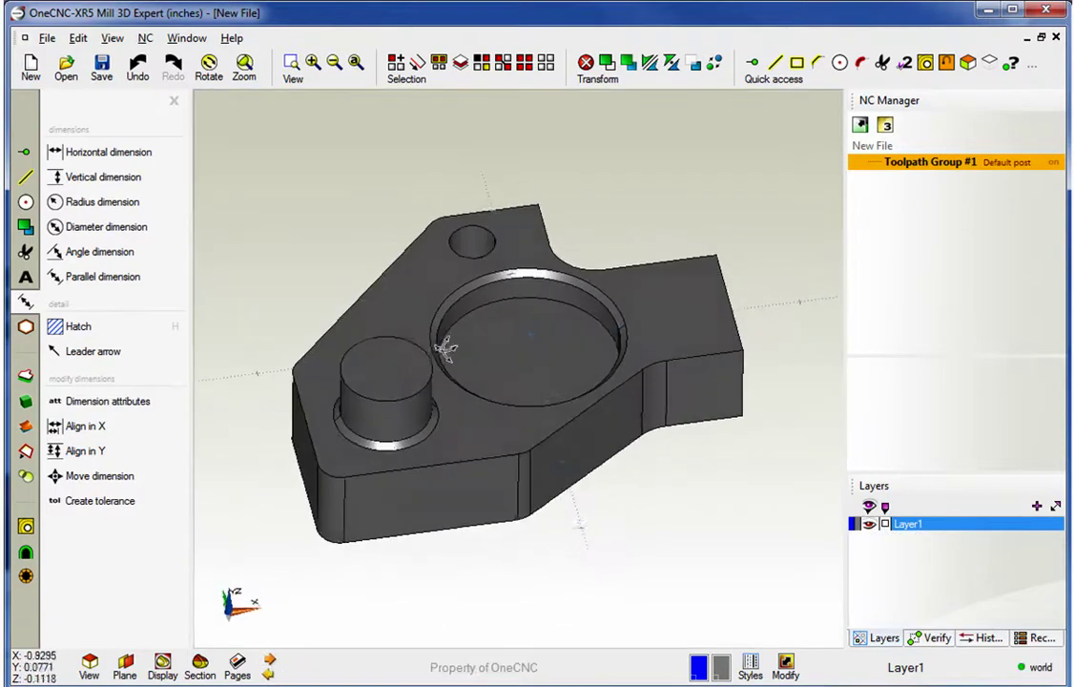
pyautogui.click(271, 666)
pyautogui.click(271, 666)
pyautogui.click(271, 666)
pyautogui.click(271, 666)
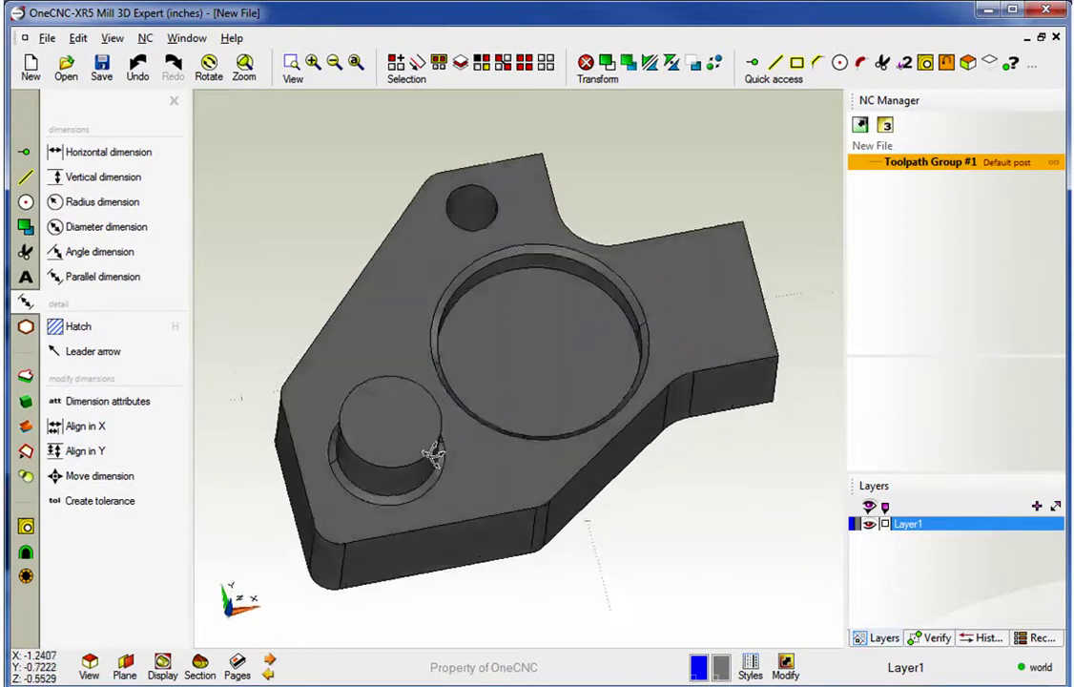
pyautogui.moveTo(434, 455); pyautogui.dragTo(441, 437, button='middle')
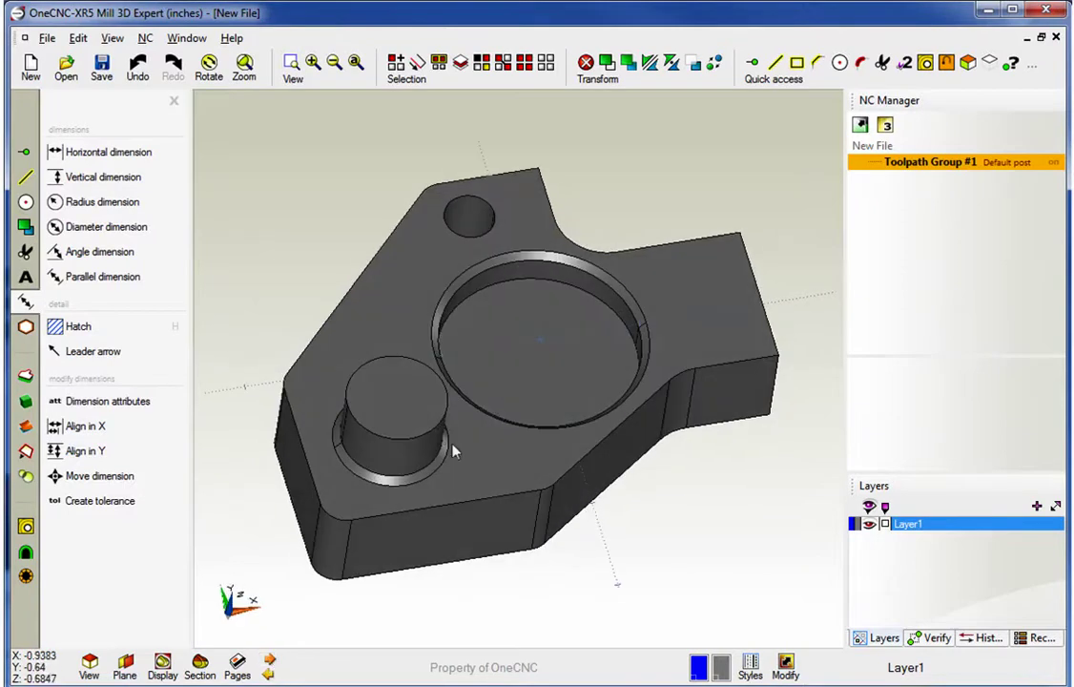
pyautogui.moveTo(554, 273); pyautogui.dragTo(425, 469, button='middle')
pyautogui.moveTo(533, 424); pyautogui.dragTo(530, 473, button='middle')
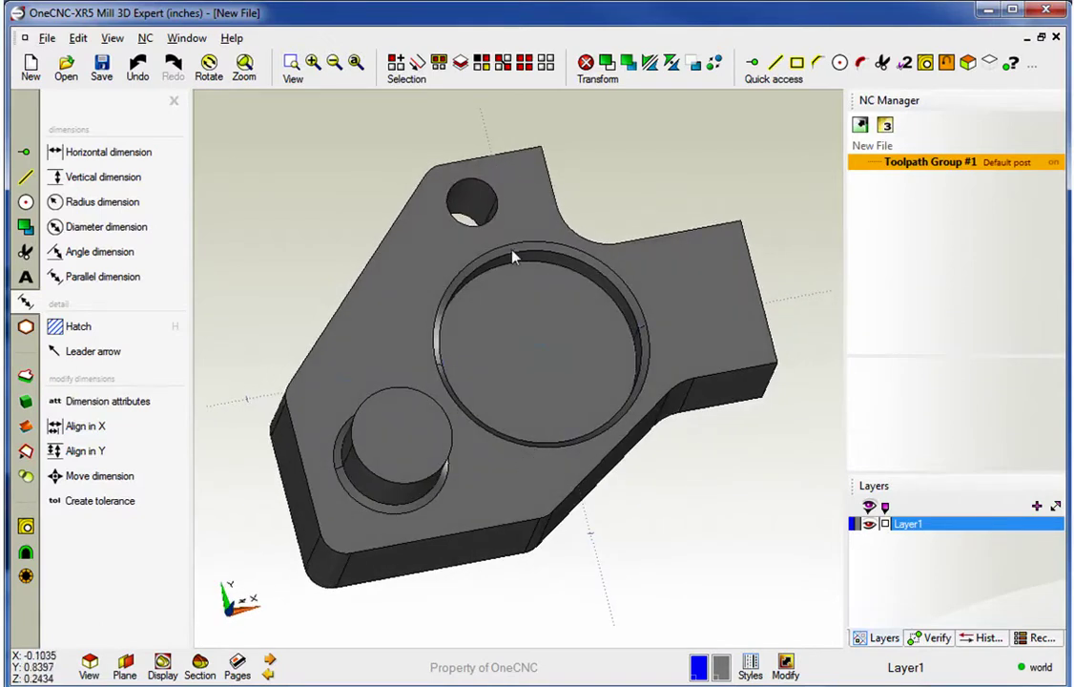
# - Make the YZ Plane the active work plane and orbit the part to a new angle
pyautogui.click(124, 665)
pyautogui.moveTo(202, 331); pyautogui.dragTo(297, 92)
pyautogui.click(234, 193)
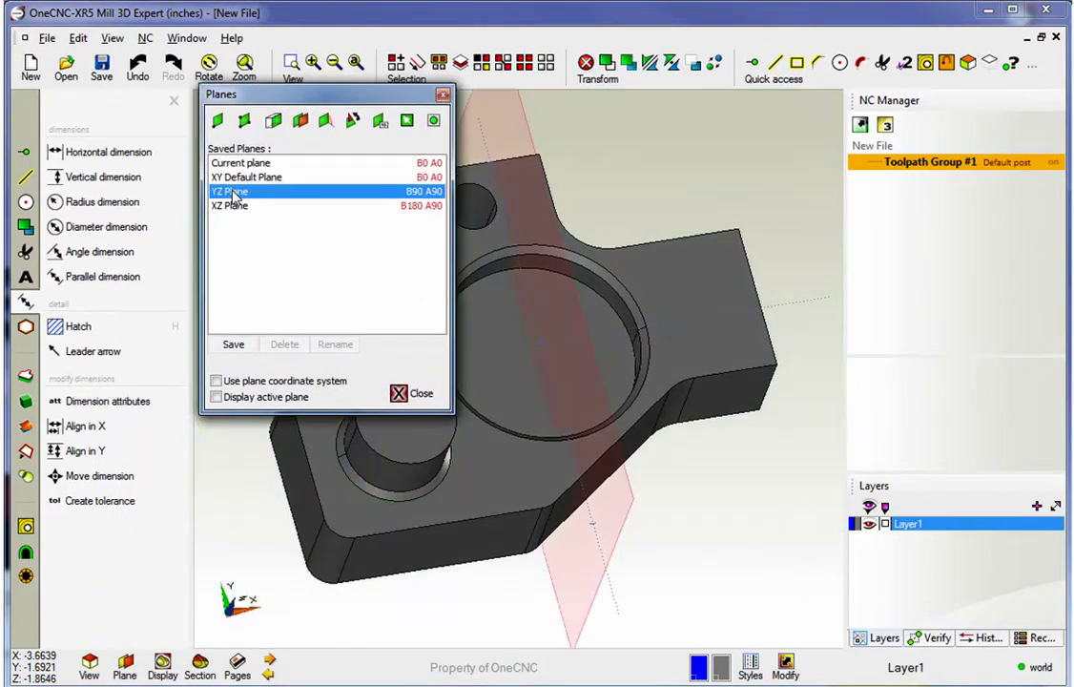
pyautogui.click(401, 395)
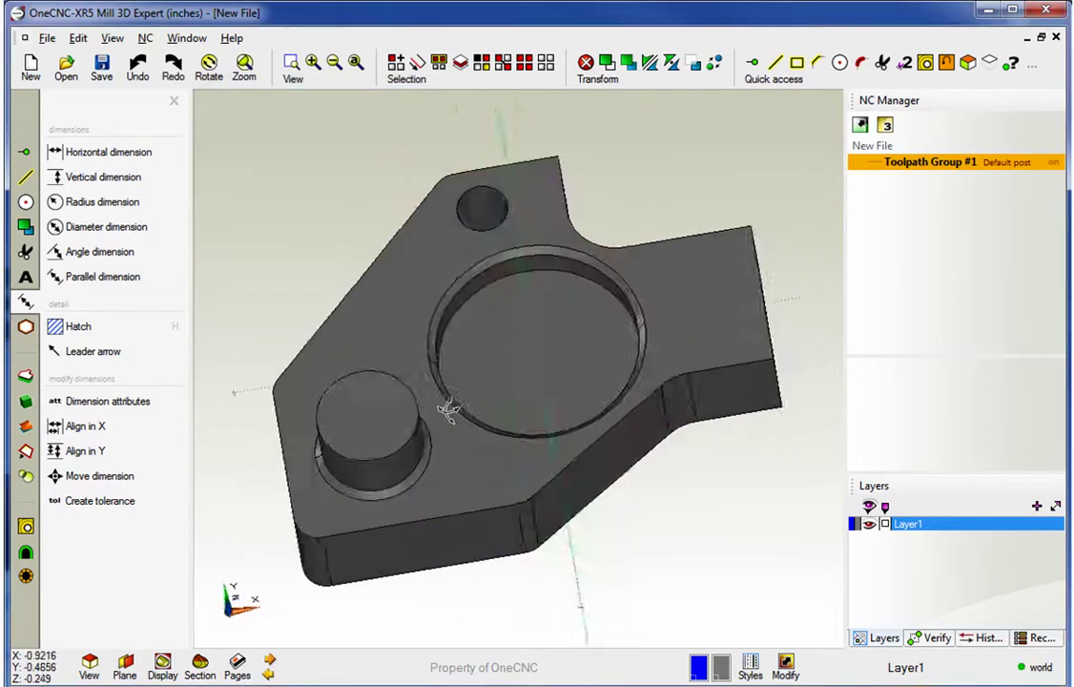
pyautogui.moveTo(431, 411); pyautogui.dragTo(504, 398, button='middle')
# - Create Section #1 from the plane and place it to the right of the front view
pyautogui.click(269, 660)
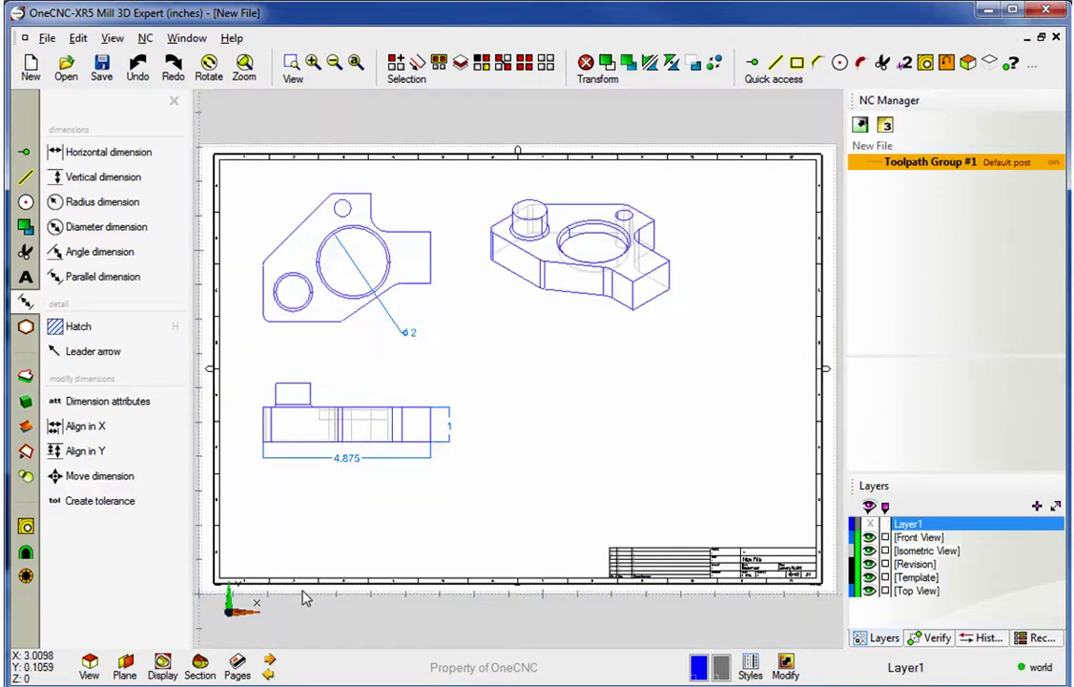
pyautogui.click(237, 666)
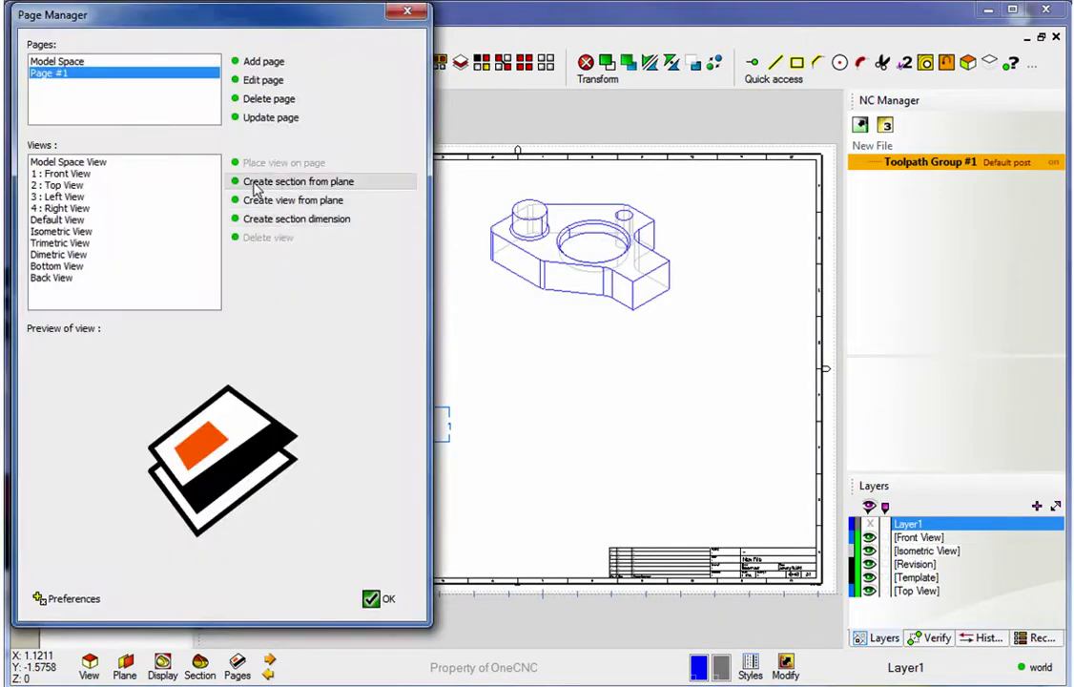
pyautogui.click(315, 186)
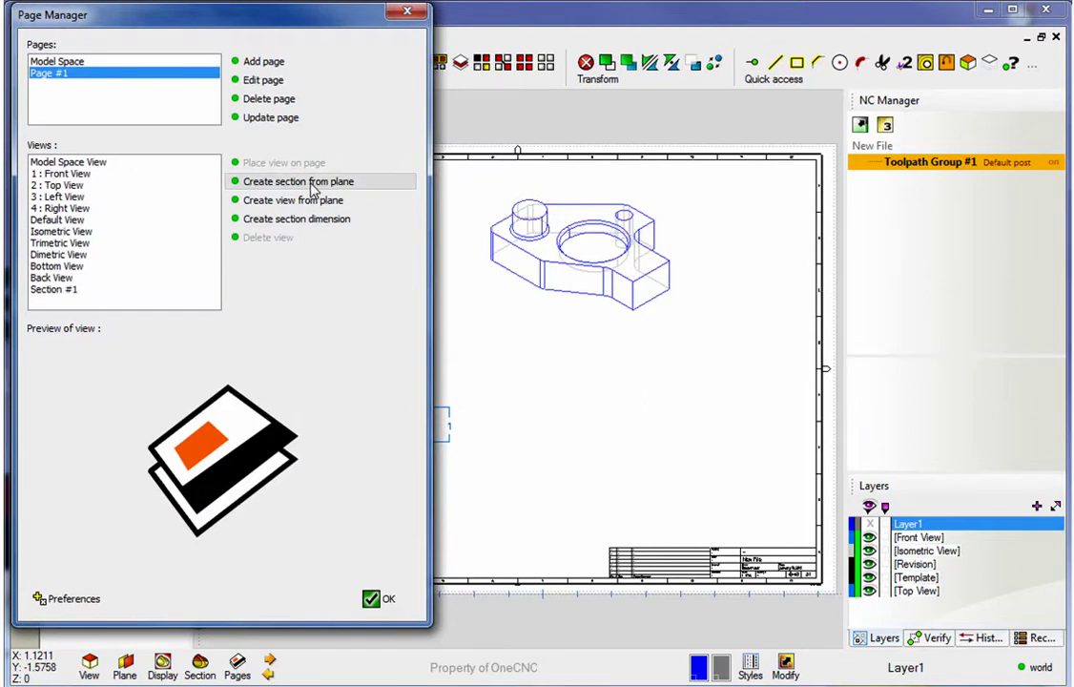
pyautogui.click(56, 291)
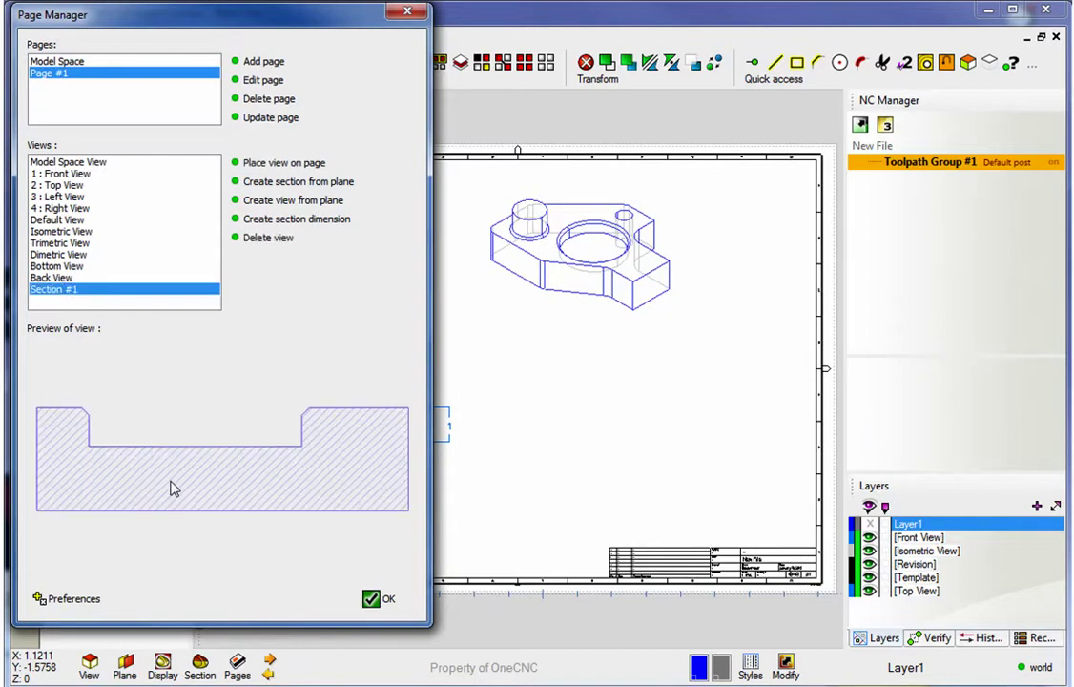
pyautogui.click(279, 169)
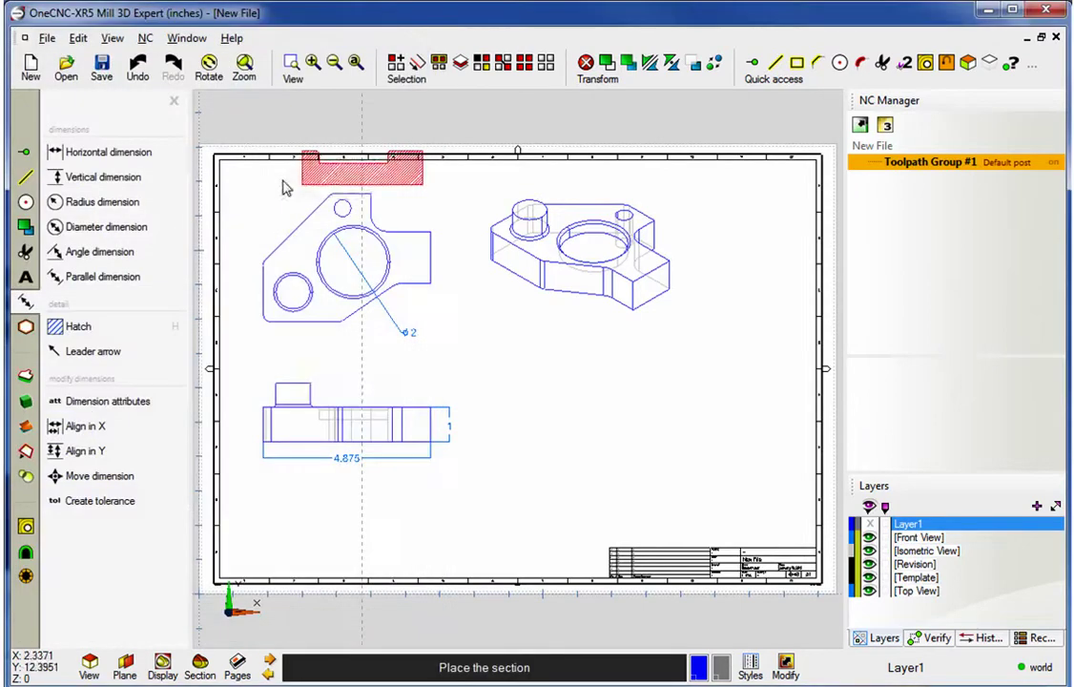
pyautogui.click(595, 463)
pyautogui.click(379, 598)
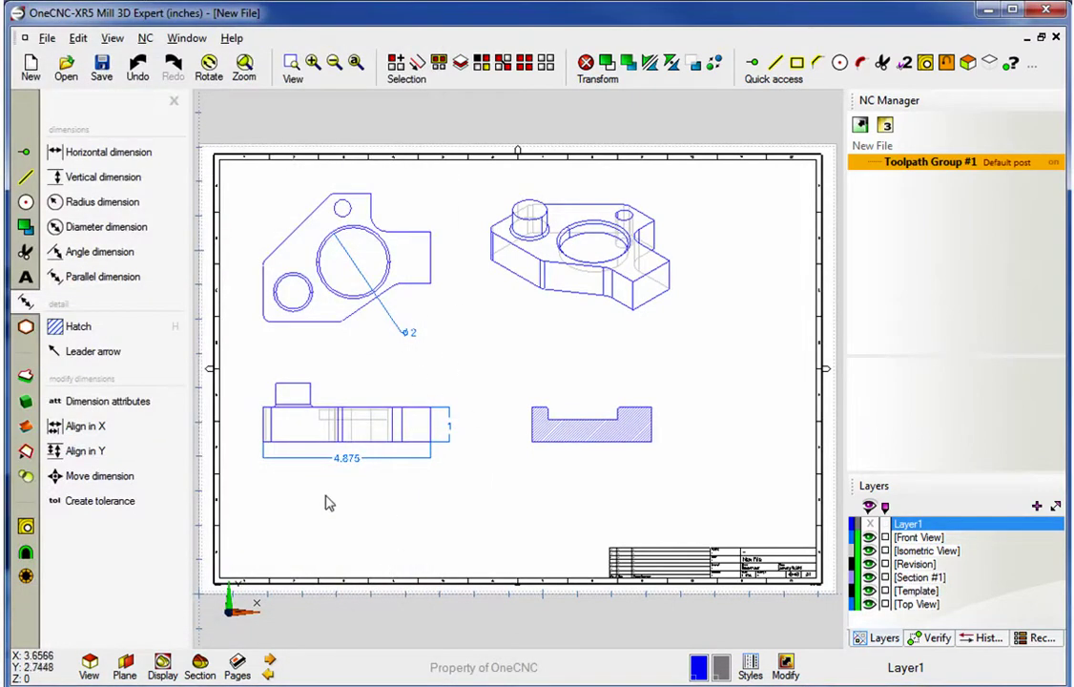
# - On the 3-D model, set XY Default Plane as the active plane and orbit the part
pyautogui.click(270, 659)
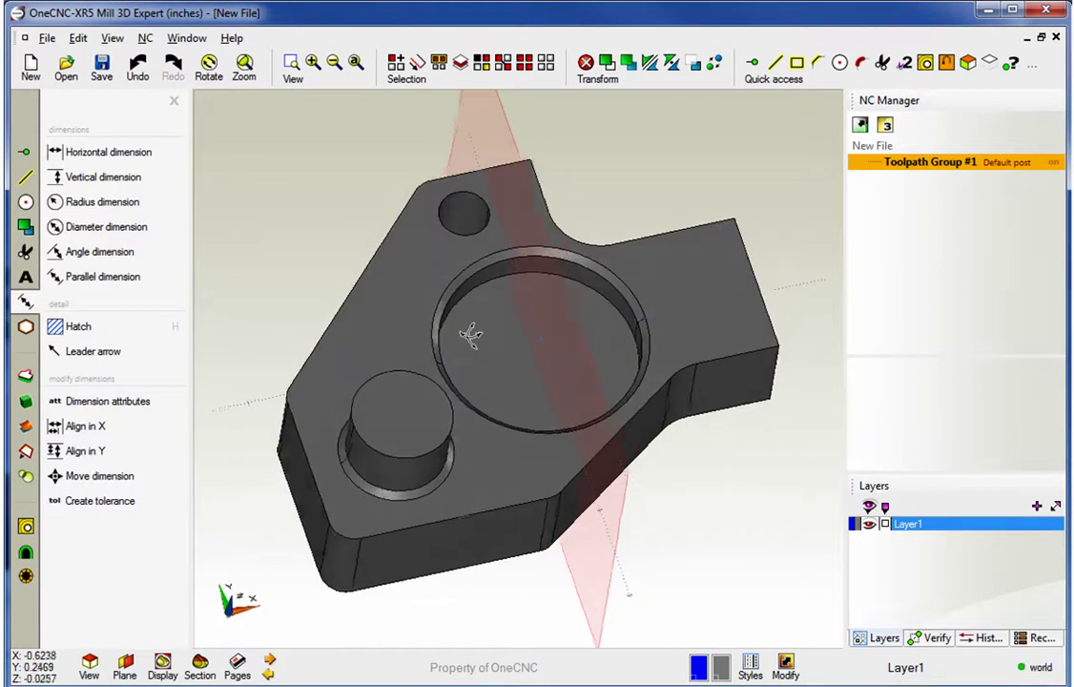
pyautogui.click(124, 663)
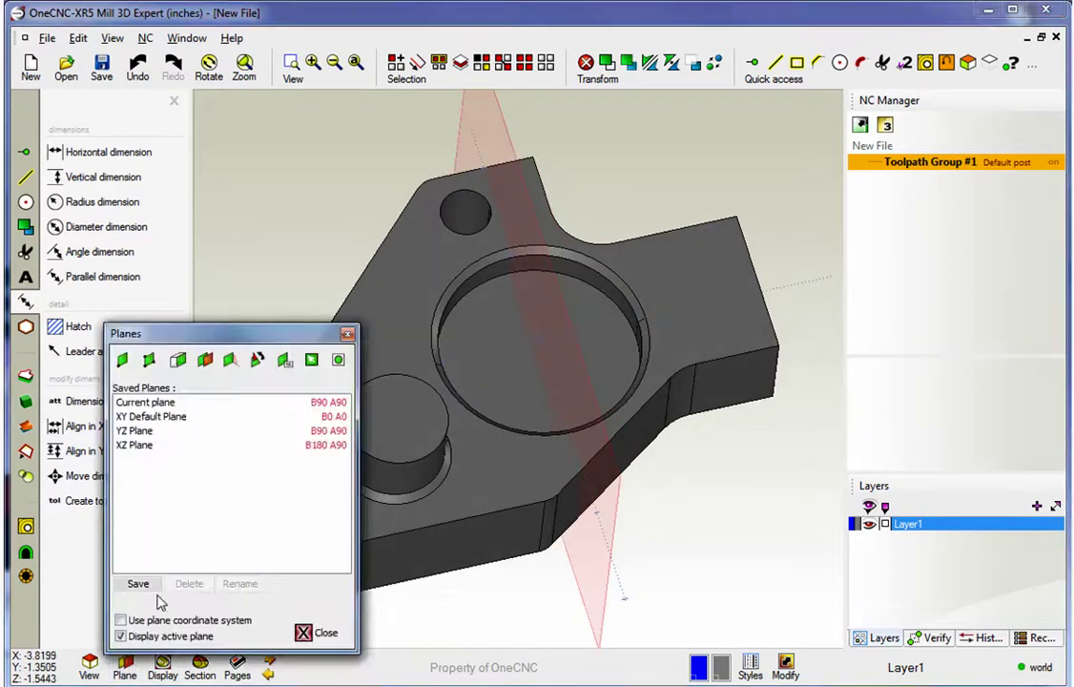
pyautogui.click(145, 417)
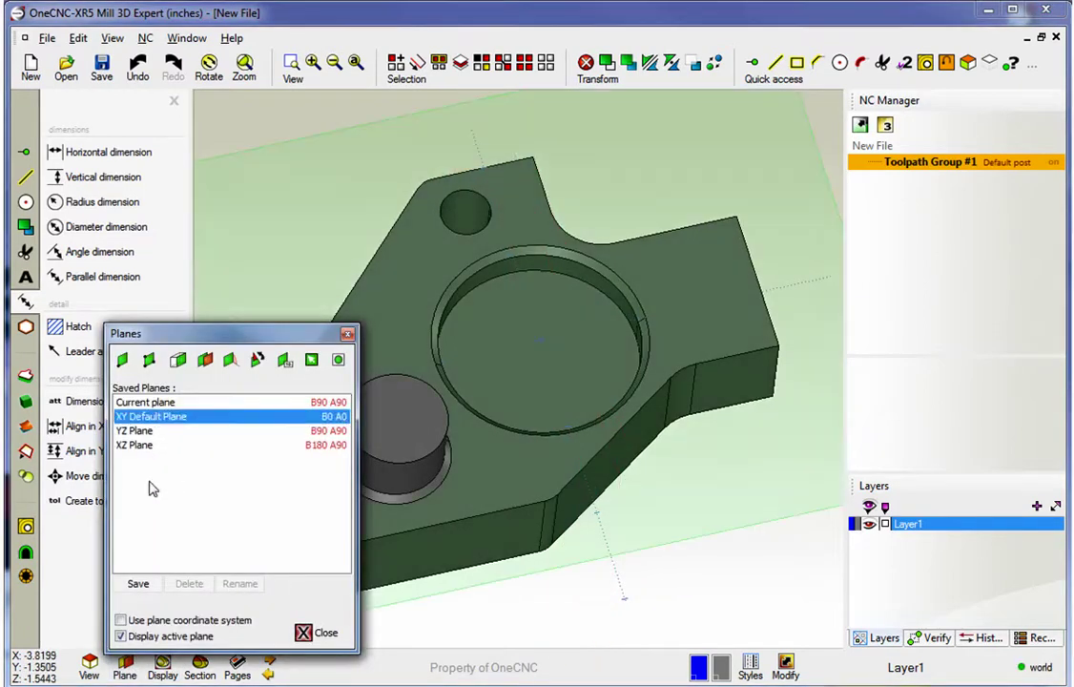
pyautogui.click(303, 633)
pyautogui.moveTo(380, 550); pyautogui.dragTo(461, 456, button='middle')
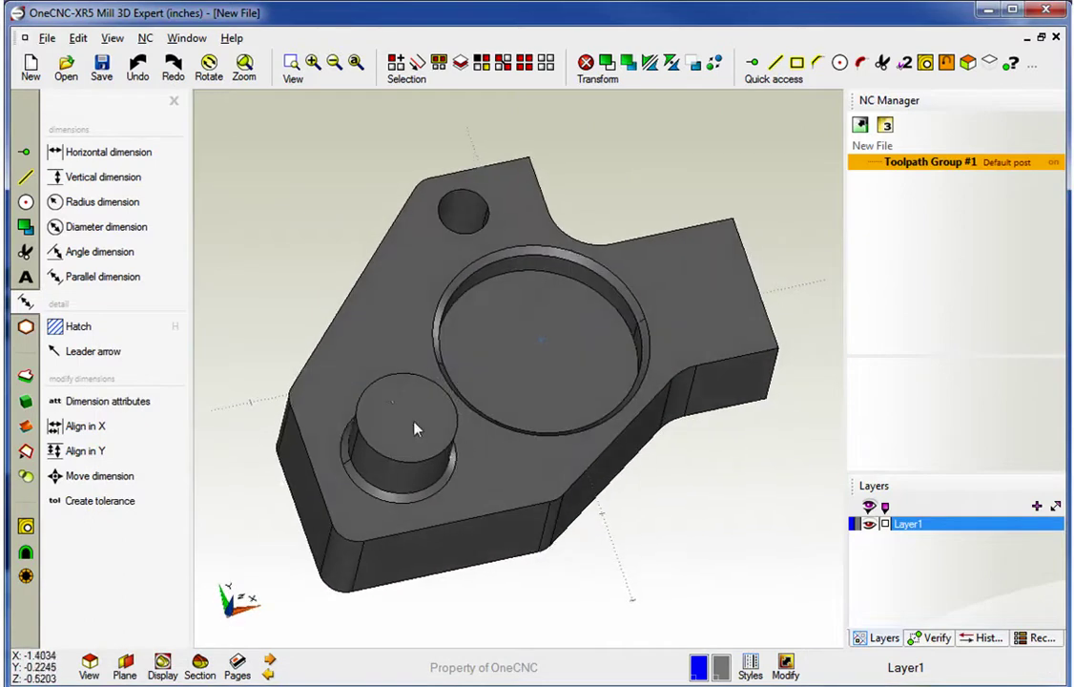
pyautogui.moveTo(362, 480); pyautogui.dragTo(417, 446, button='middle')
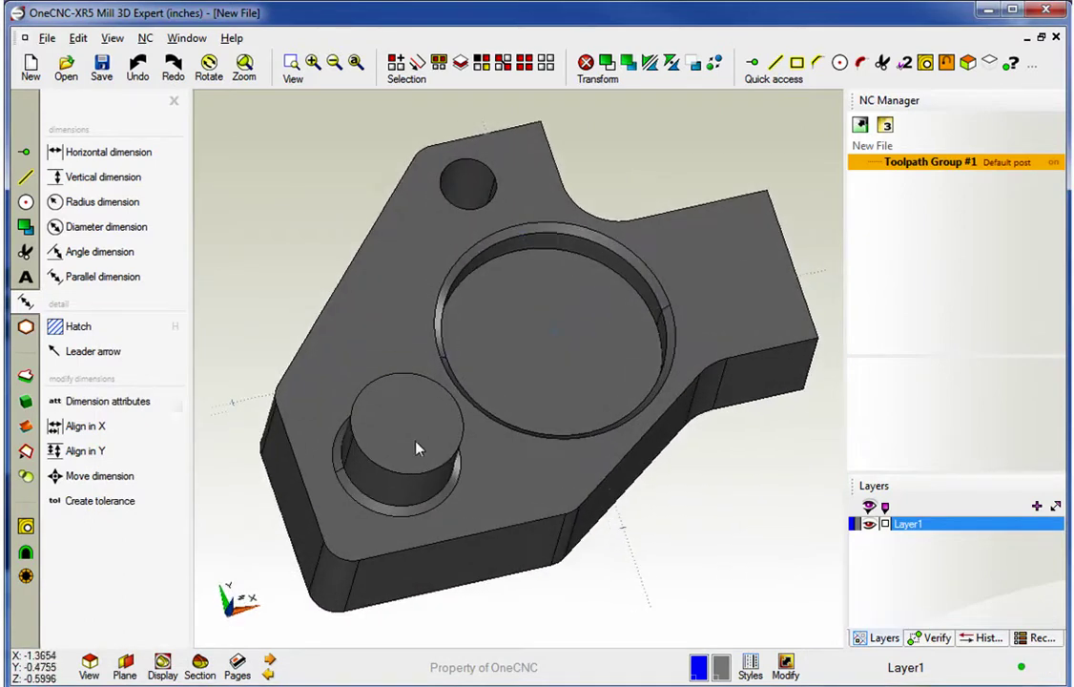
pyautogui.click(27, 452)
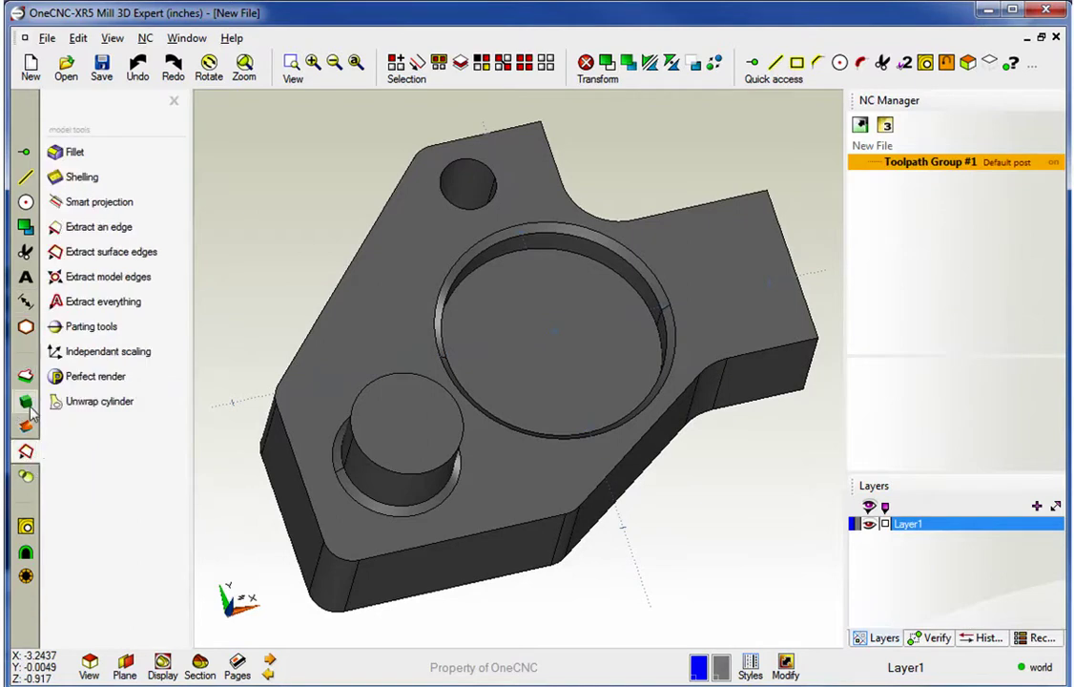
# - Remove the small hole near the top corner using Remove a hole or pocket, then inspect the pocket
pyautogui.click(25, 475)
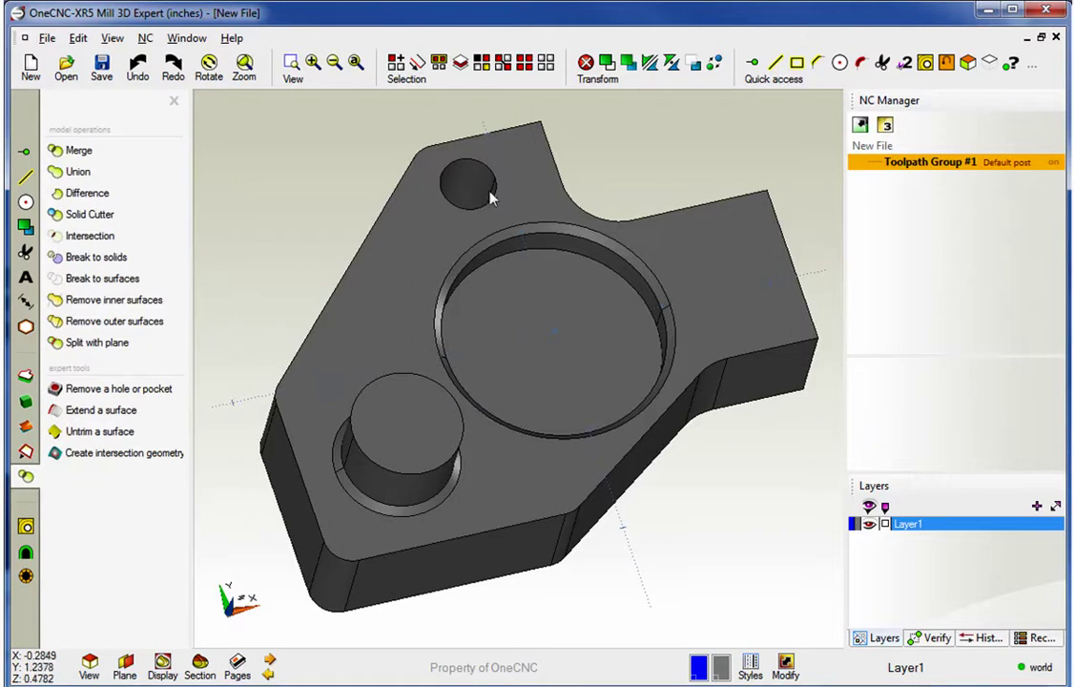
pyautogui.click(59, 390)
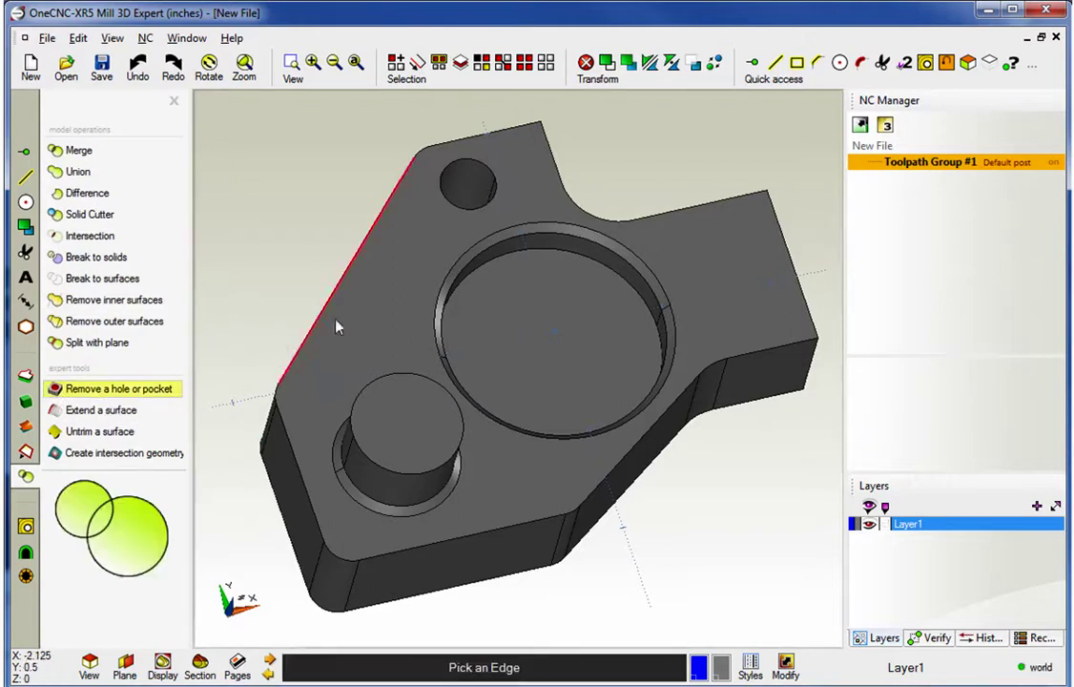
pyautogui.click(460, 217)
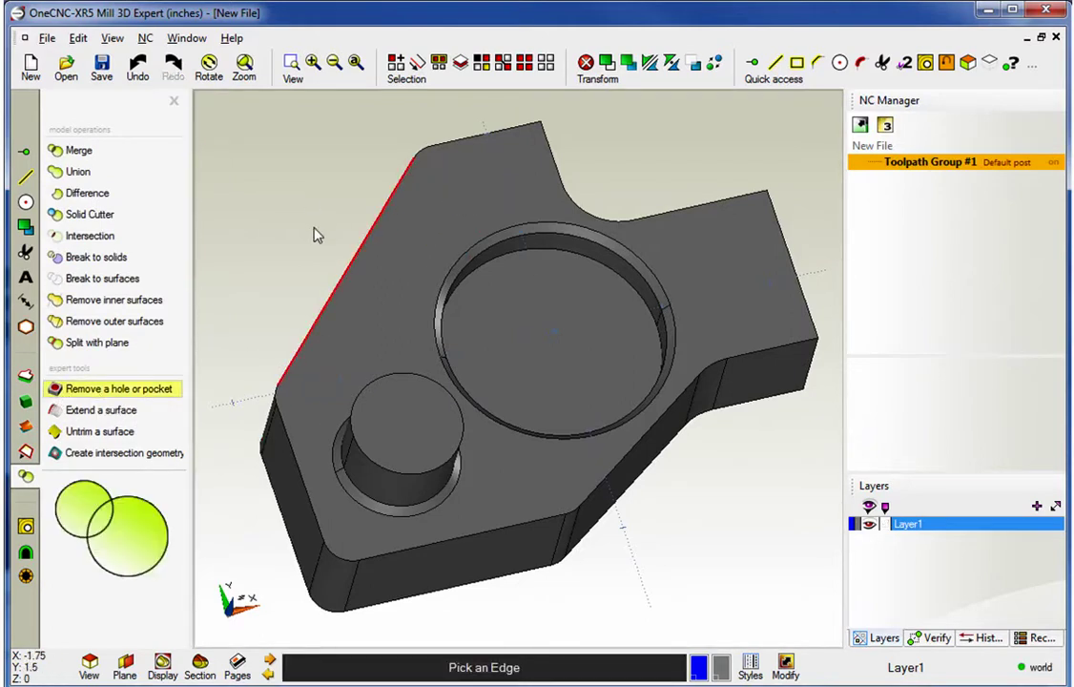
pyautogui.scroll(2, 410, 241)
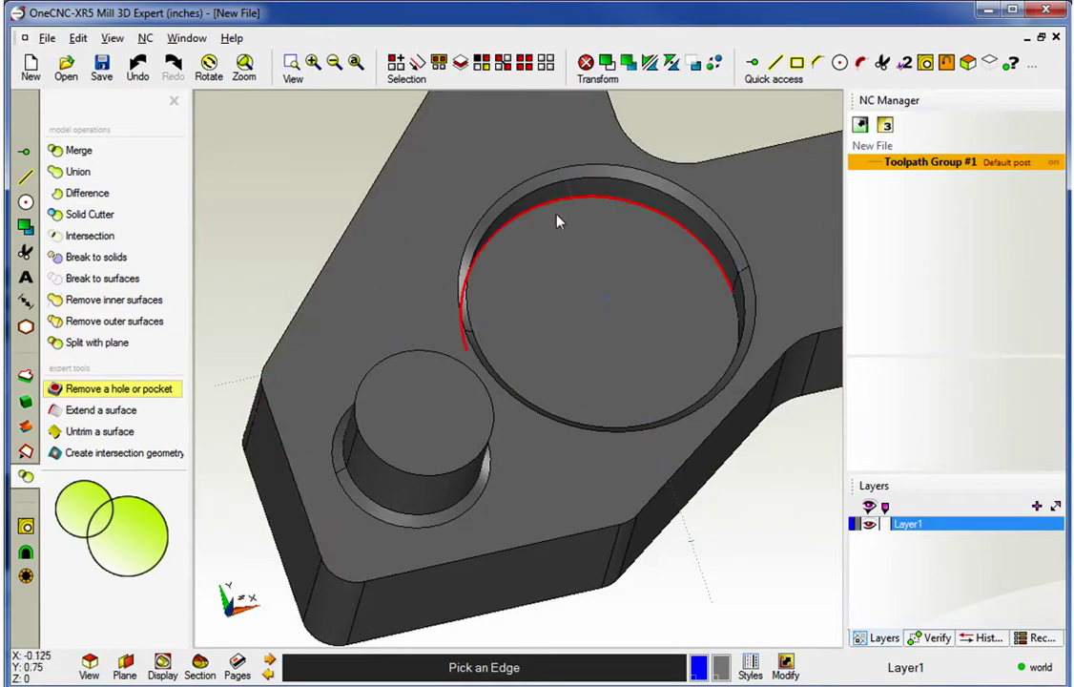
pyautogui.moveTo(556, 220); pyautogui.dragTo(595, 347, button='middle')
pyautogui.scroll(-2, 594, 308)
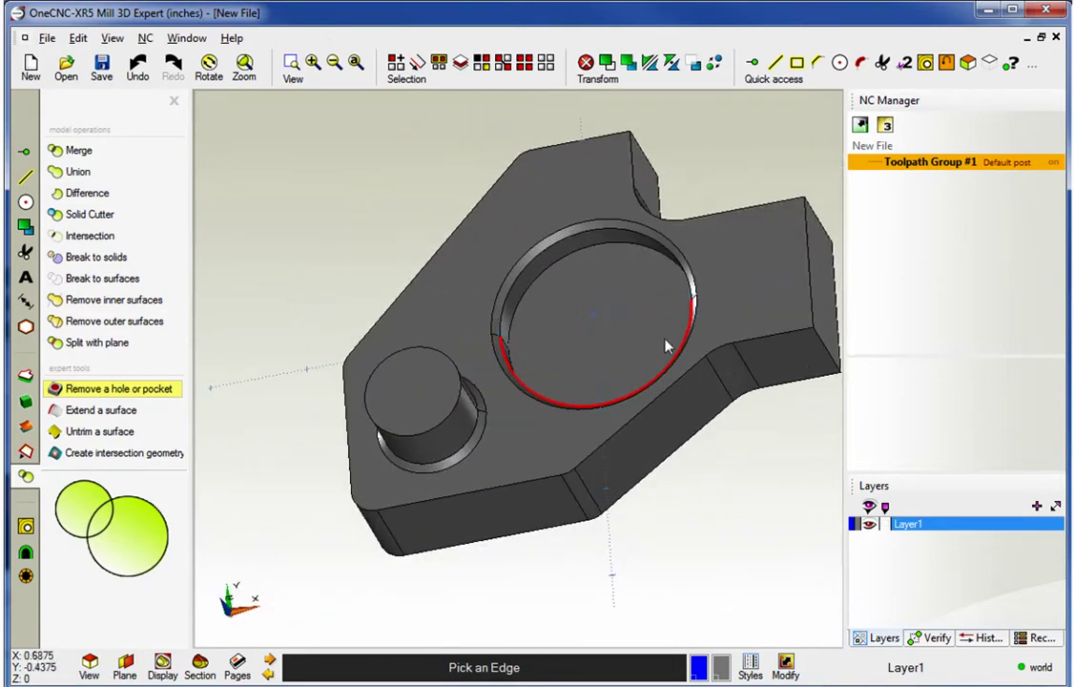
pyautogui.scroll(2, 553, 359)
pyautogui.scroll(2, 553, 359)
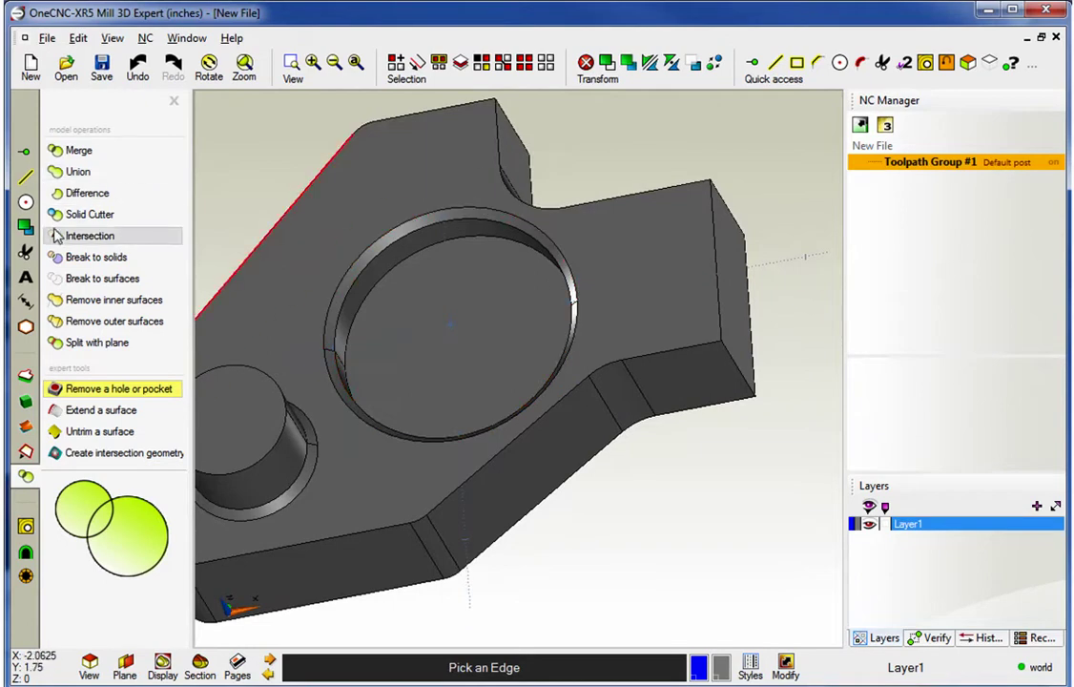
# - Apply a 0.4 chamfer distance to the right-hand arm's outer corners
pyautogui.click(26, 451)
pyautogui.click(84, 155)
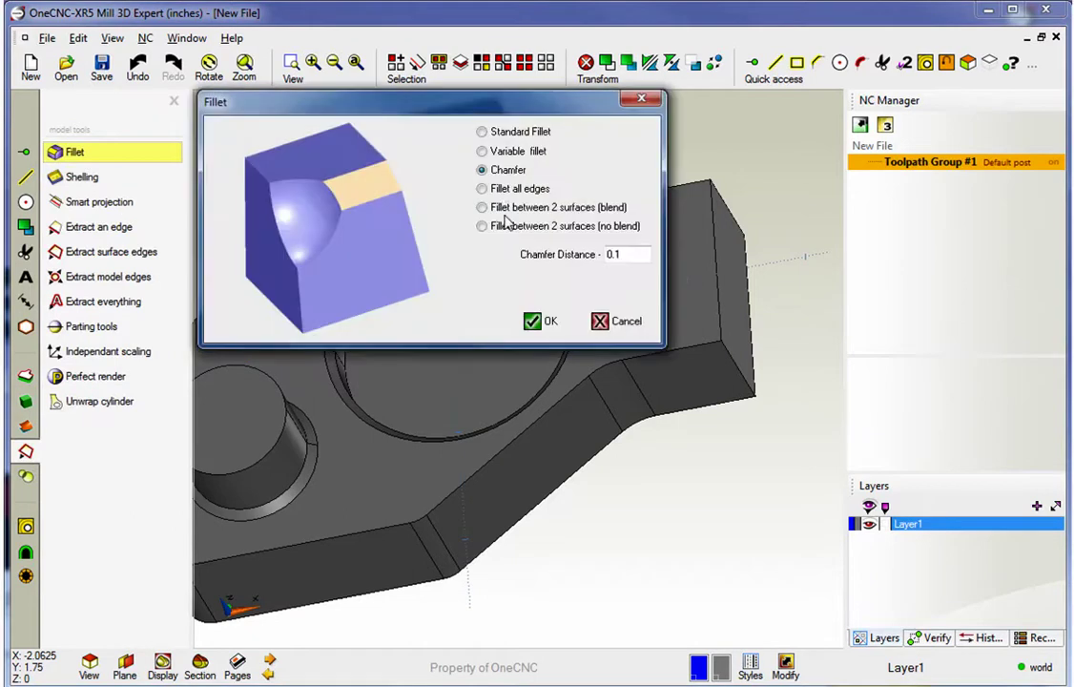
pyautogui.moveTo(621, 261); pyautogui.dragTo(578, 259)
pyautogui.click(537, 321)
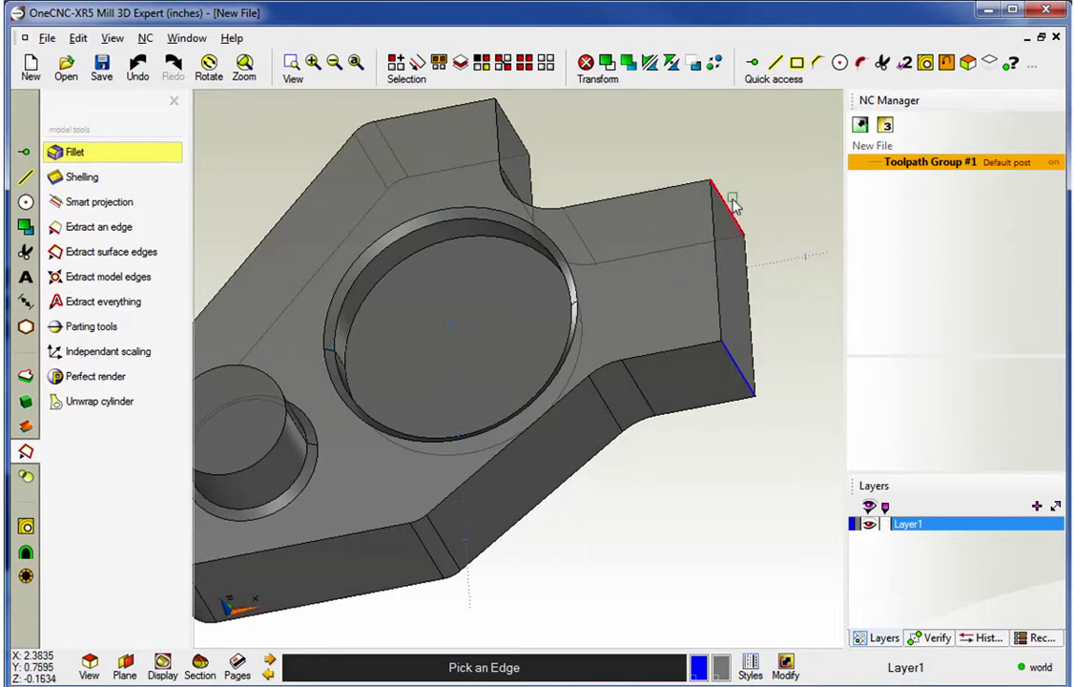
pyautogui.moveTo(751, 172); pyautogui.dragTo(621, 298, button='middle')
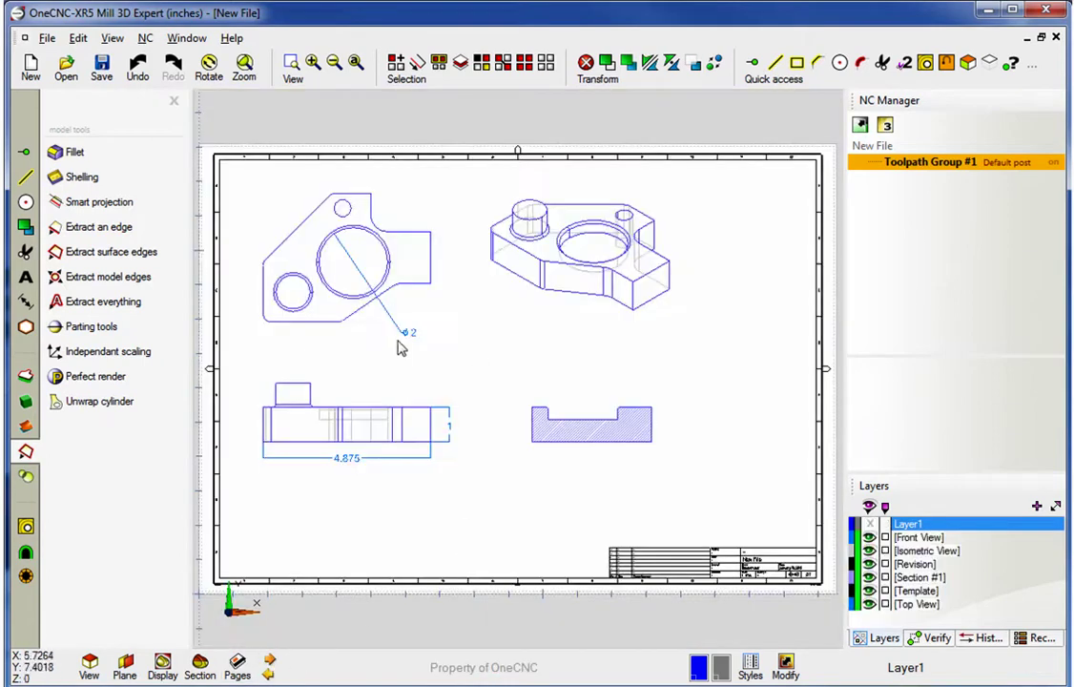
# - Run Update page in the Page Manager to refresh Page #1's views from the edited model
pyautogui.click(237, 666)
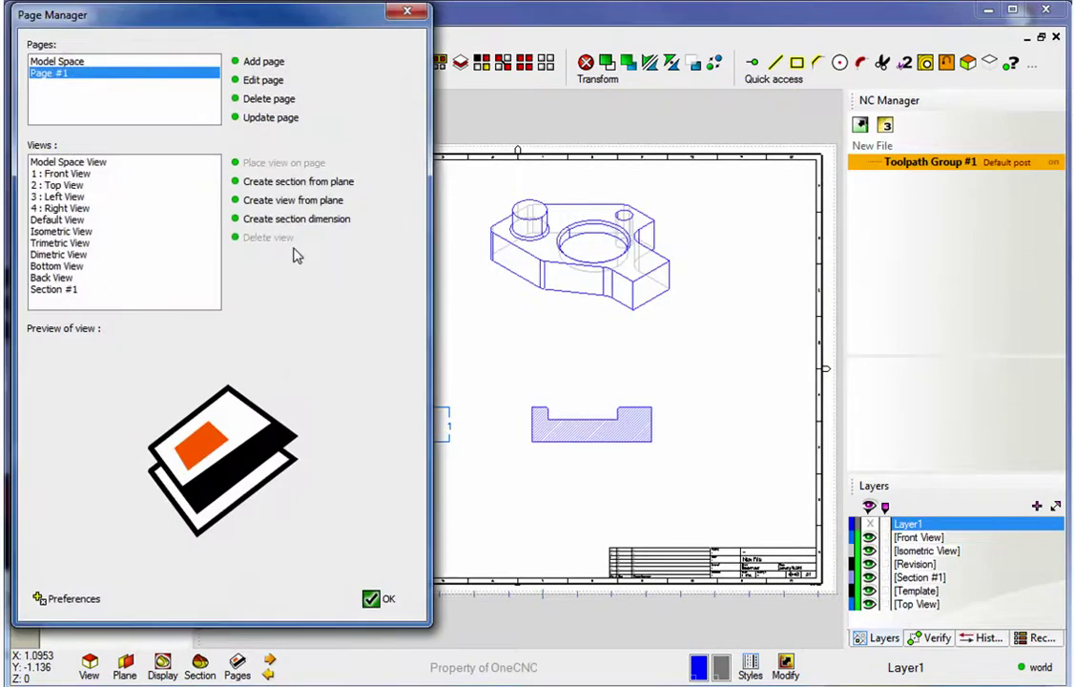
pyautogui.click(265, 122)
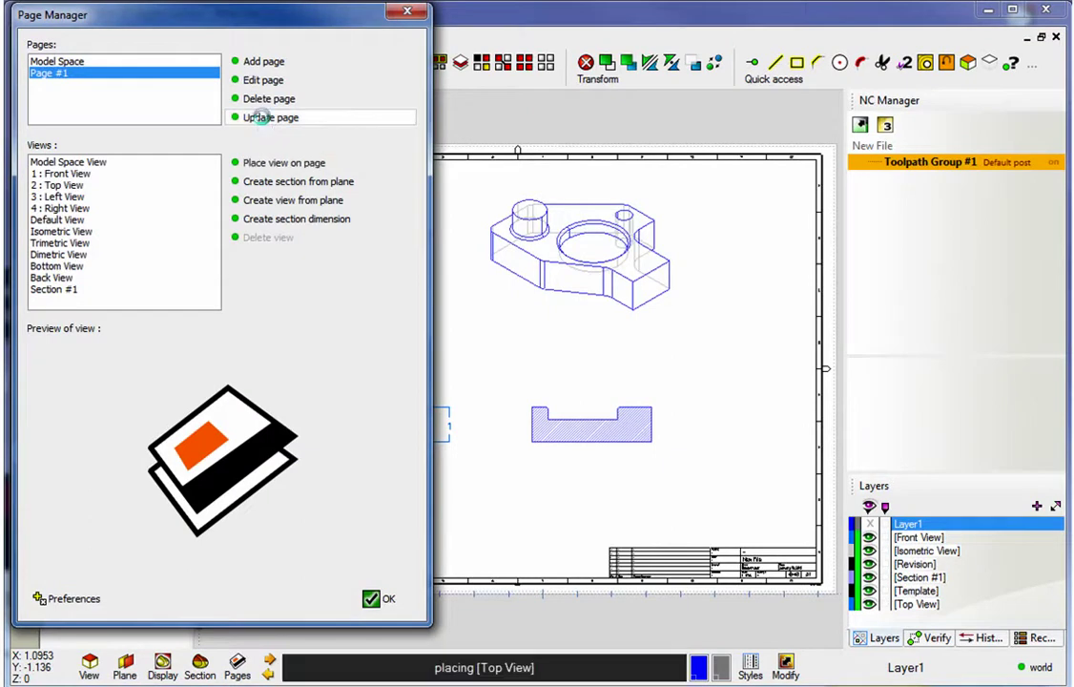
pyautogui.click(407, 13)
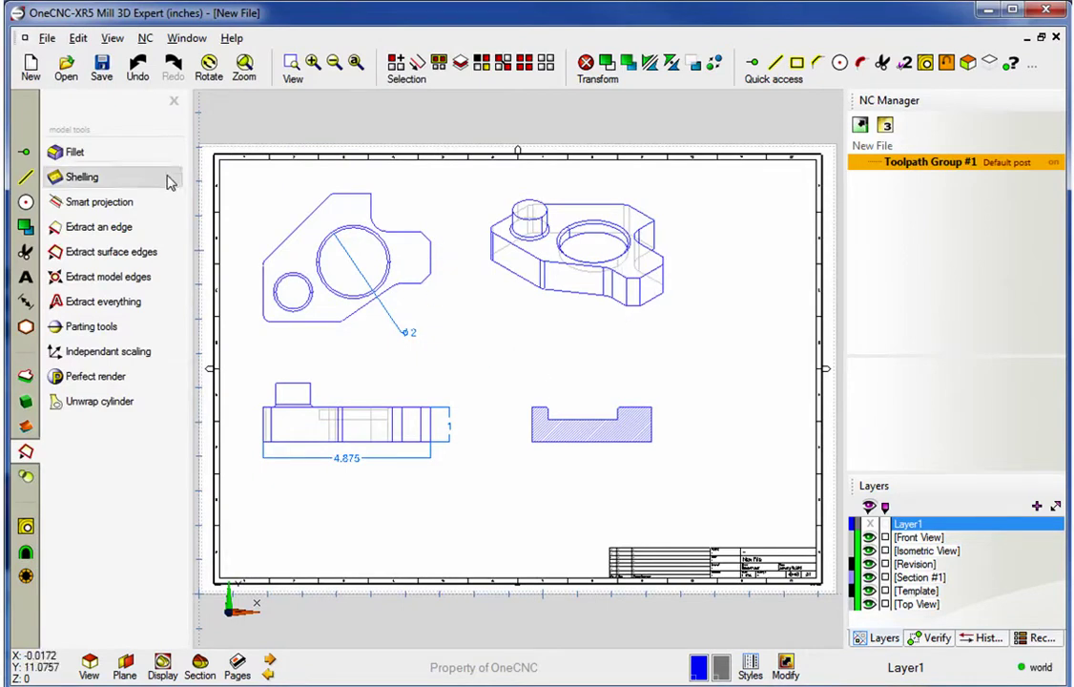
# - Show the shaded 3-D model again and pan the chamfered part into the centre of view
pyautogui.click(174, 100)
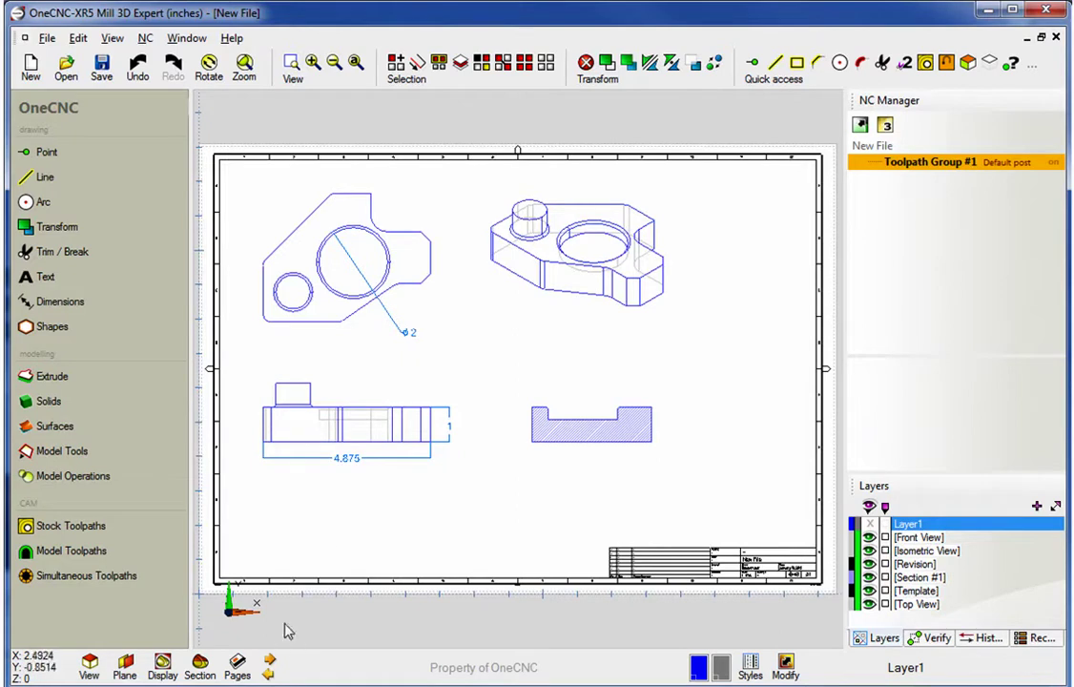
pyautogui.click(235, 587)
pyautogui.moveTo(341, 555); pyautogui.dragTo(407, 466, button='middle')
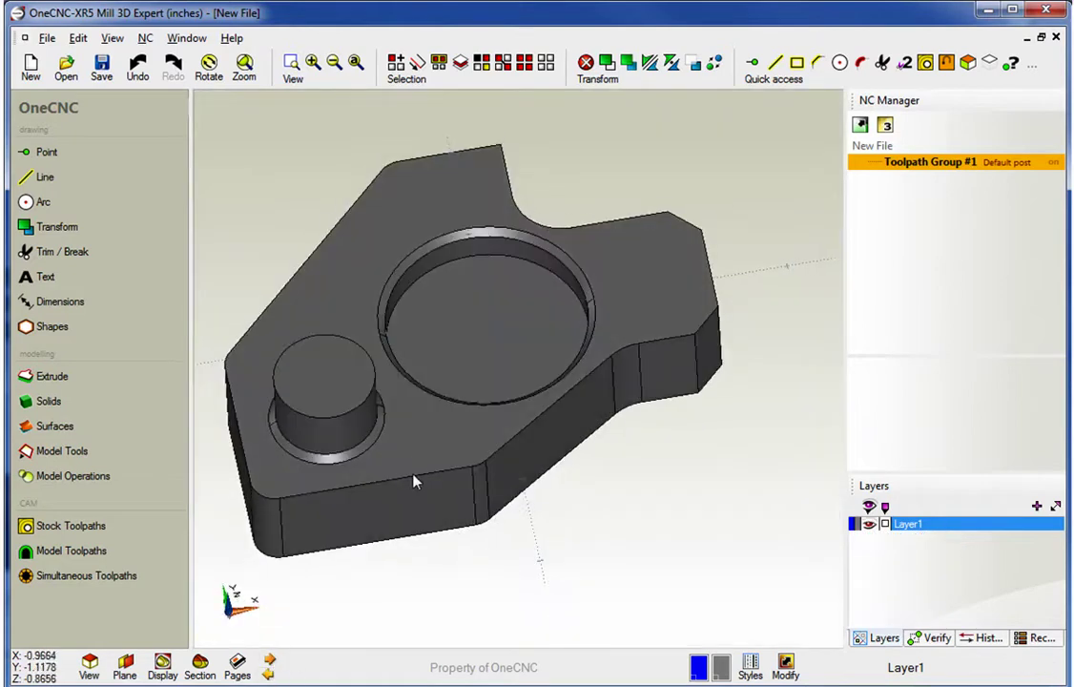
pyautogui.moveTo(383, 419)
pyautogui.mouseDown(button='middle')
pyautogui.moveTo(504, 474)
pyautogui.moveTo(499, 489)
pyautogui.moveTo(520, 413)
pyautogui.moveTo(546, 431)
pyautogui.mouseUp(button='middle')
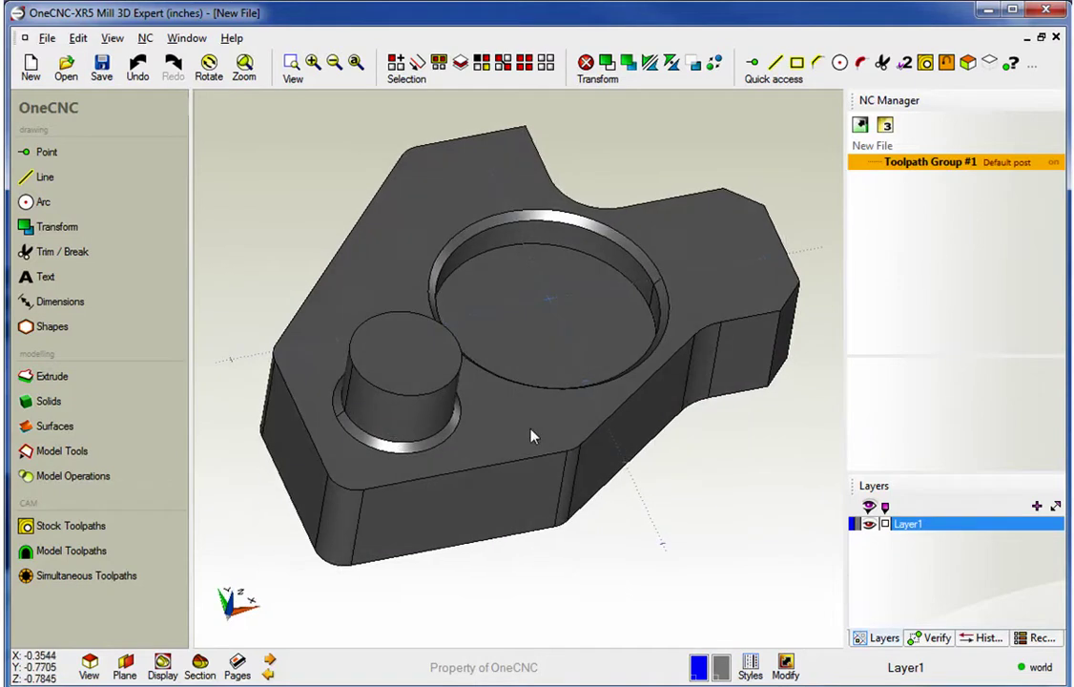